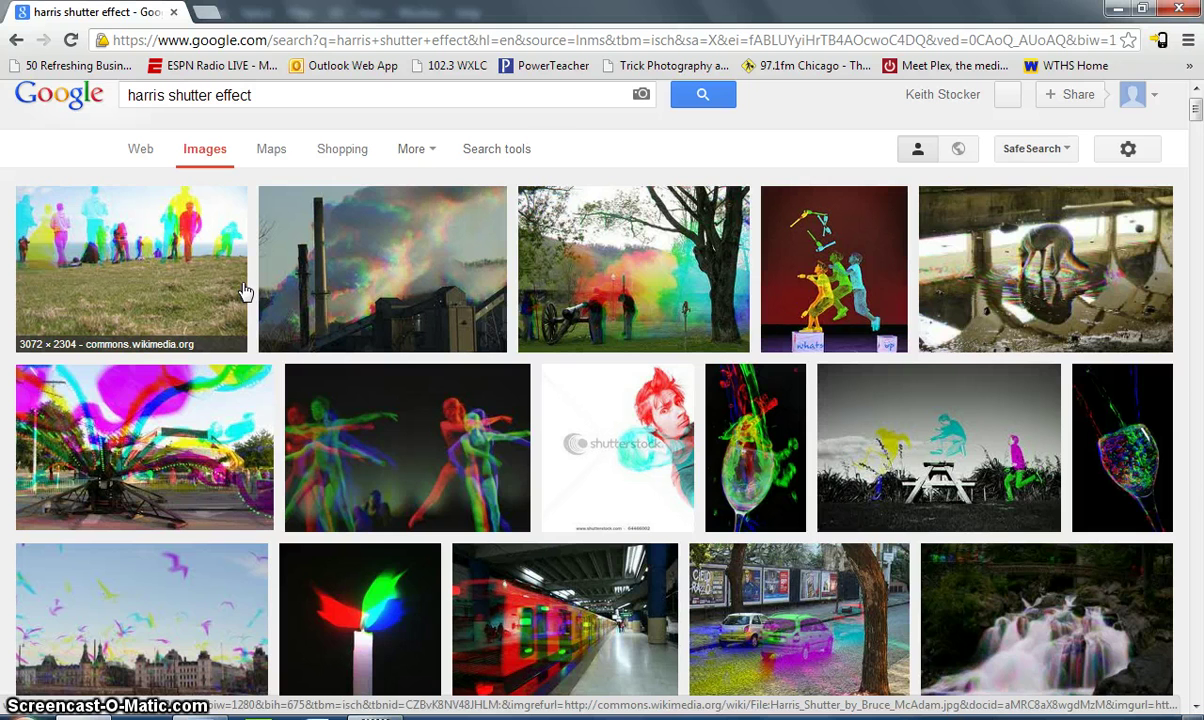
# - Open the juggler photo from the 'harris shutter effect' image results in a larger preview
pyautogui.click(770, 258)
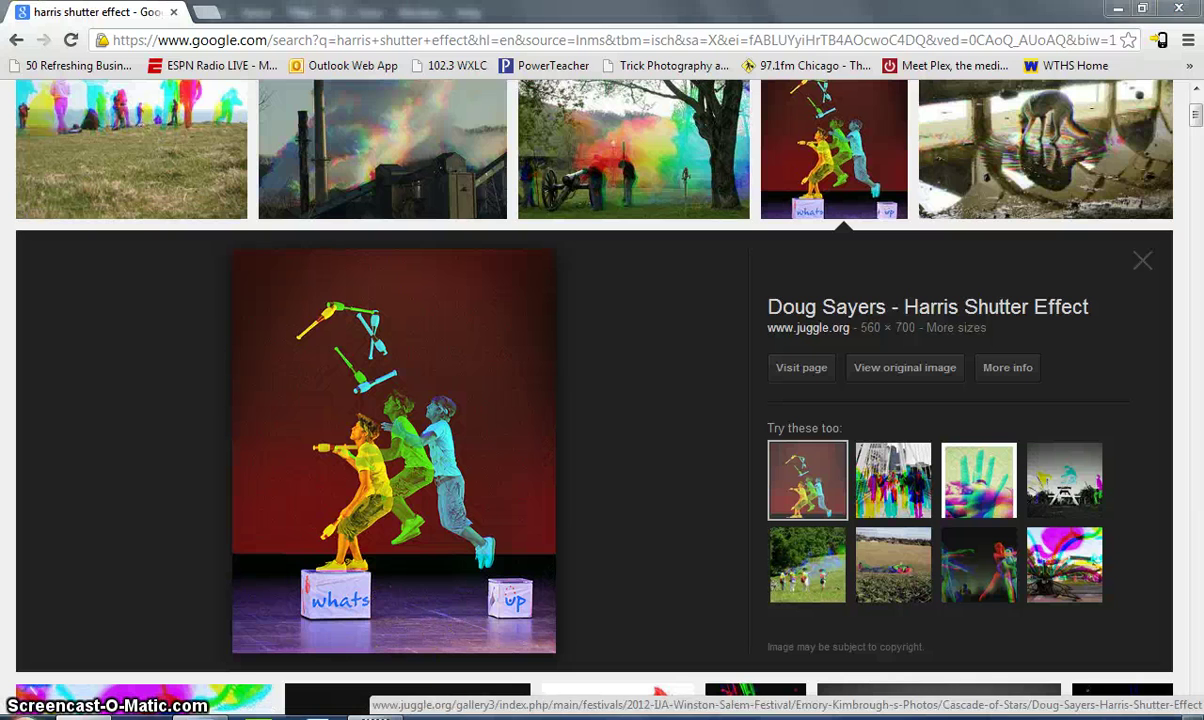
# - In Photoshop, open the Image Processor script, then close it without running it
pyautogui.hotkey('alt', 'Tab')
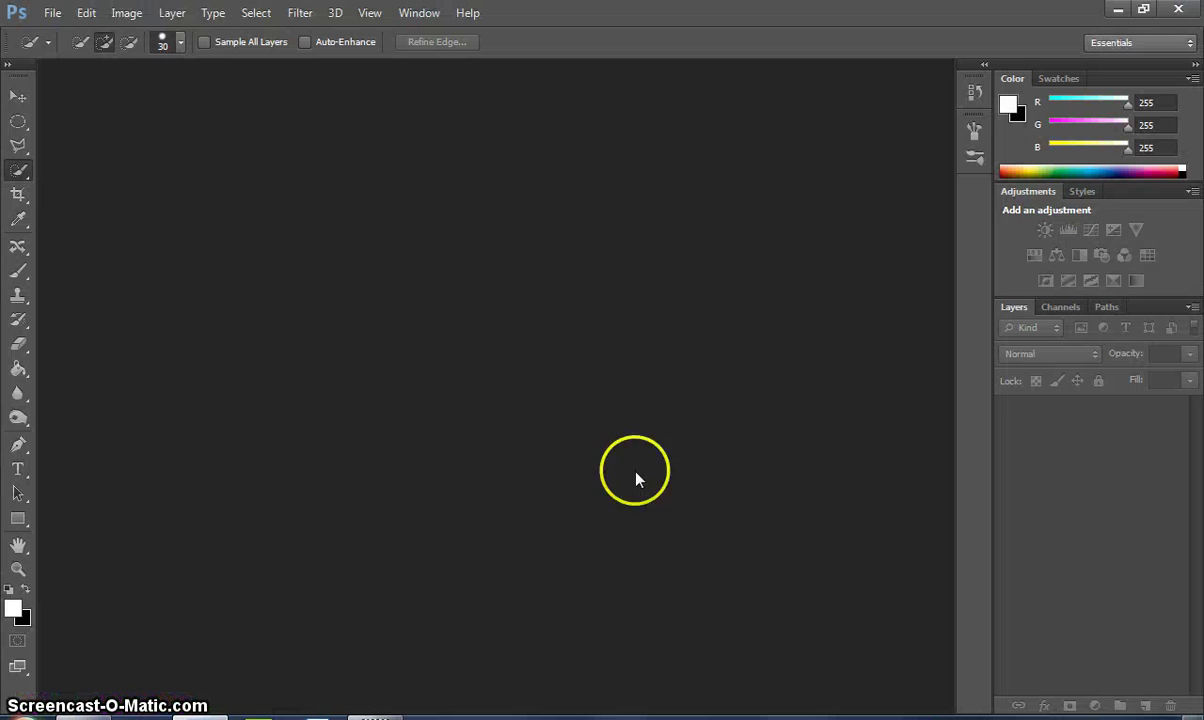
pyautogui.click(52, 13)
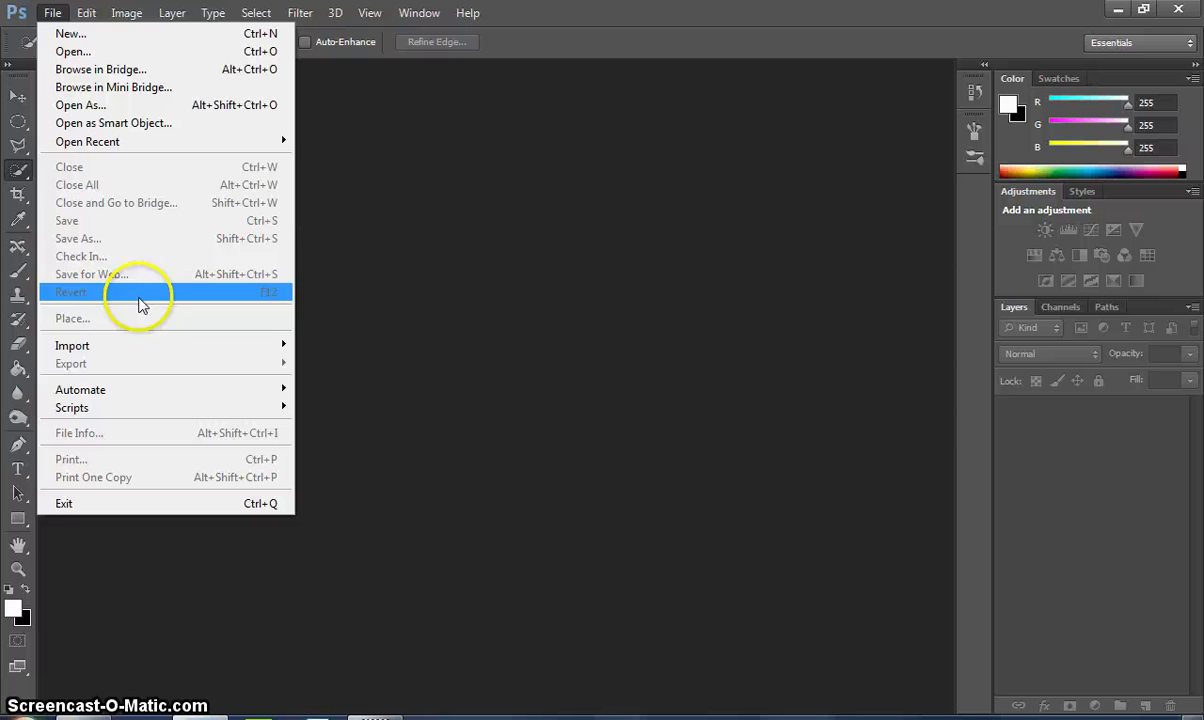
pyautogui.moveTo(230, 412)
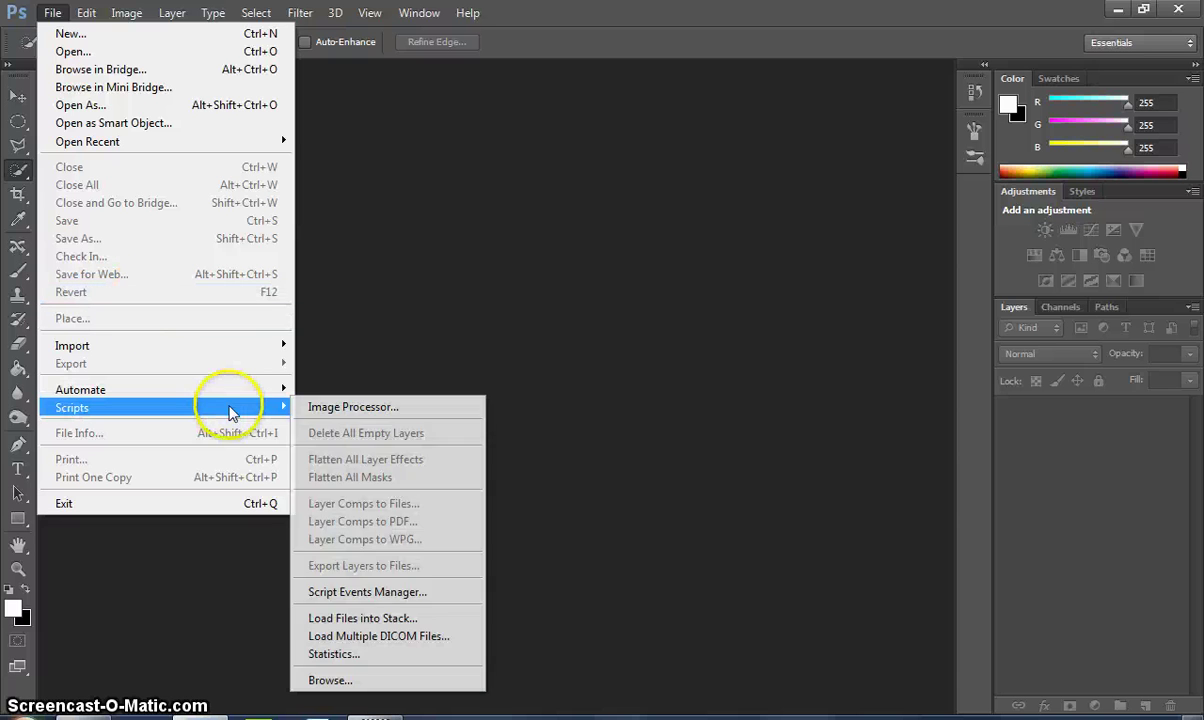
pyautogui.click(343, 410)
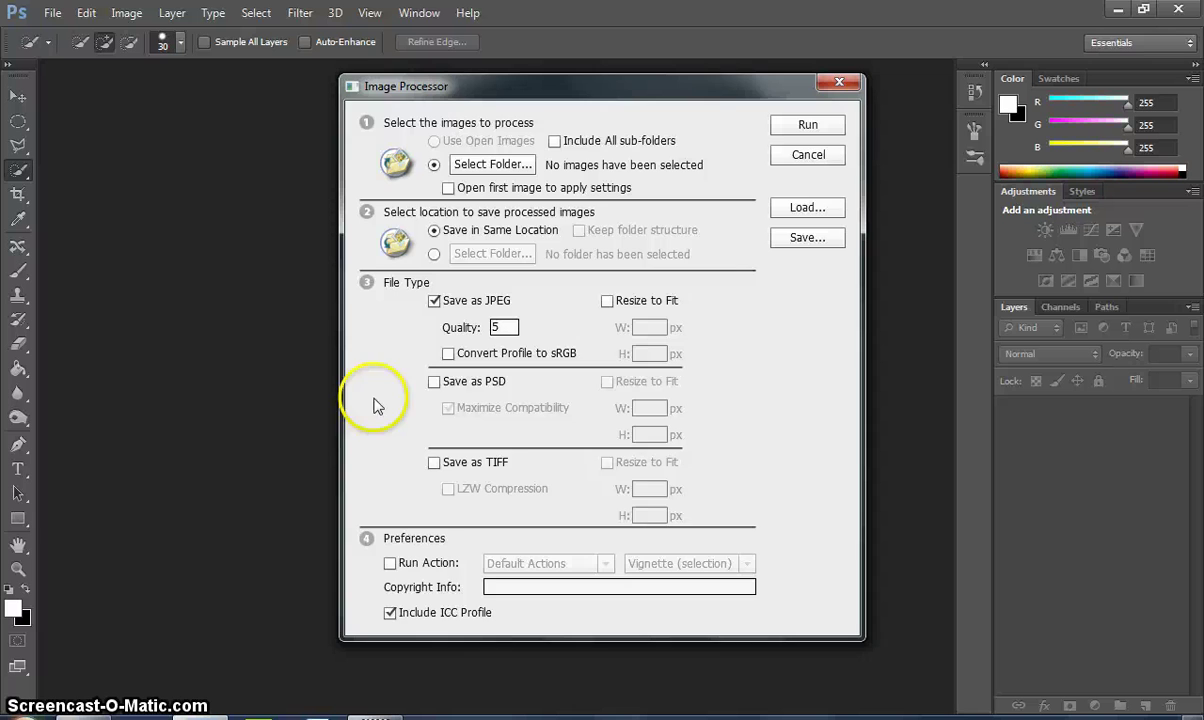
pyautogui.click(808, 154)
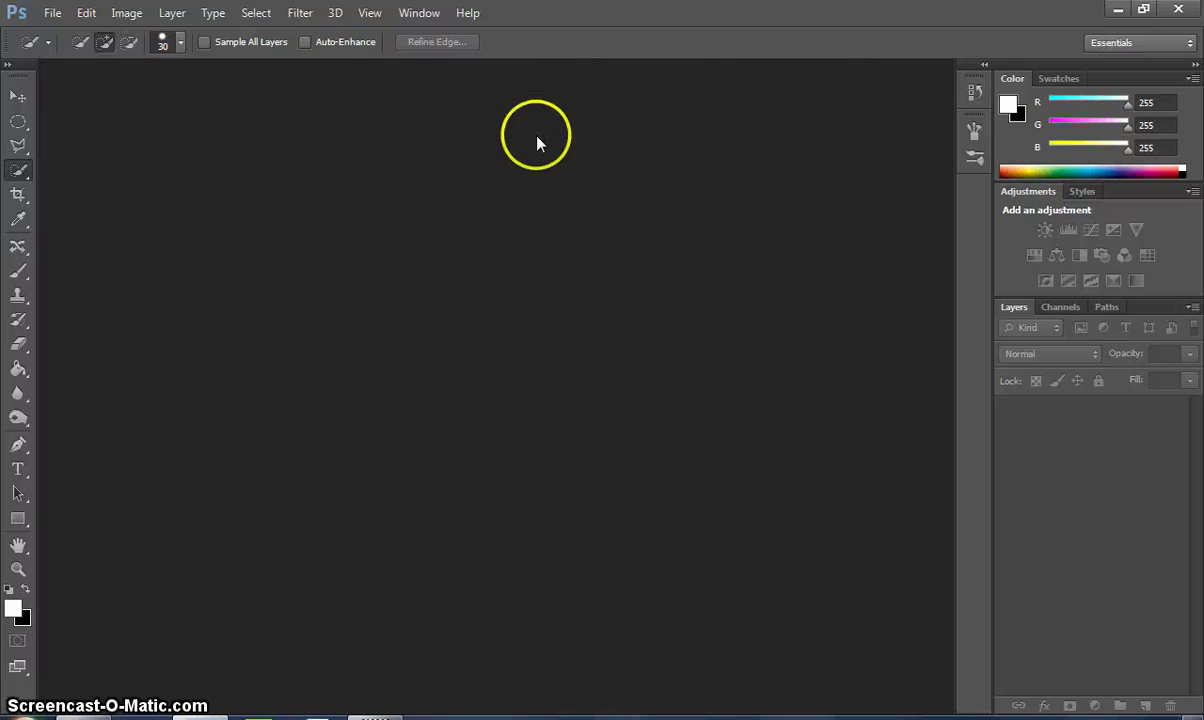
# - Start Load Files into Stack and browse to the Desktop's harris shutter example folder
pyautogui.click(52, 13)
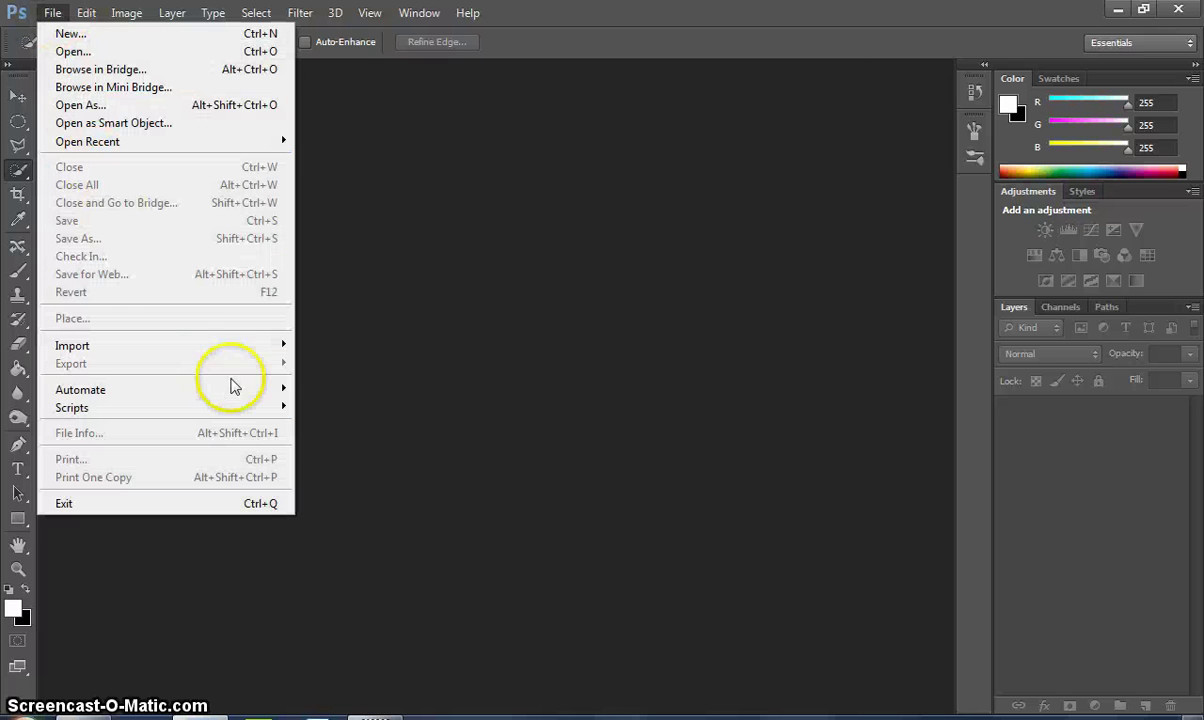
pyautogui.moveTo(255, 412)
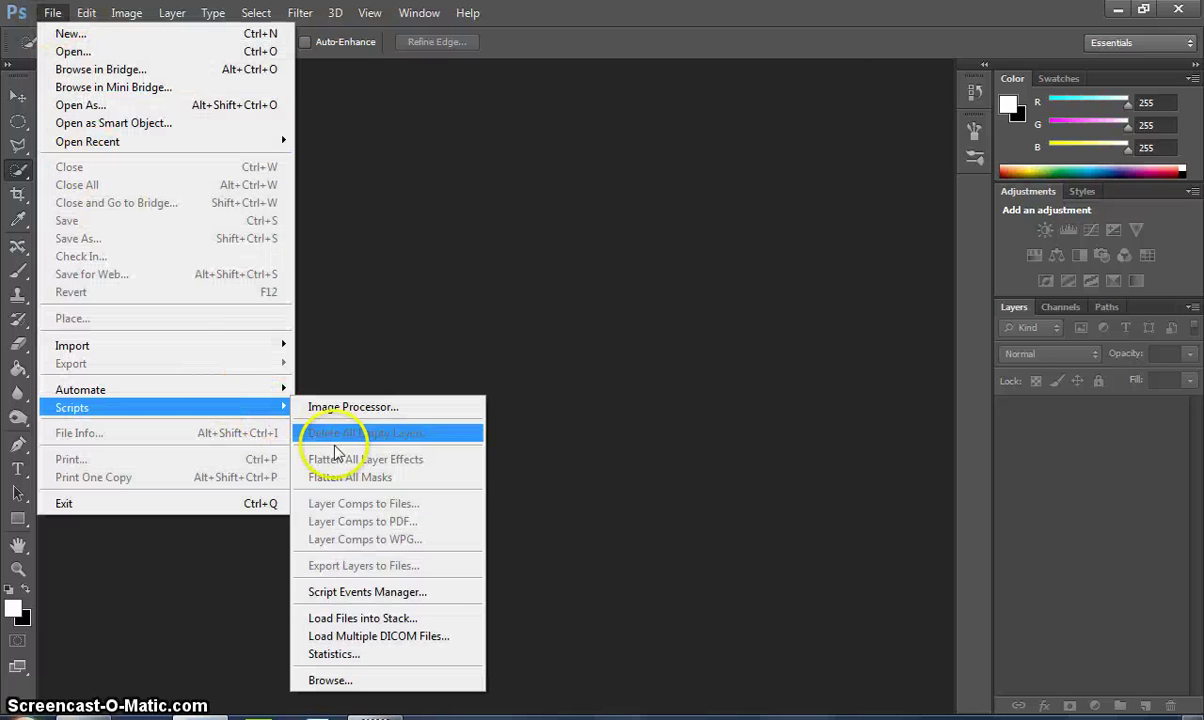
pyautogui.click(430, 620)
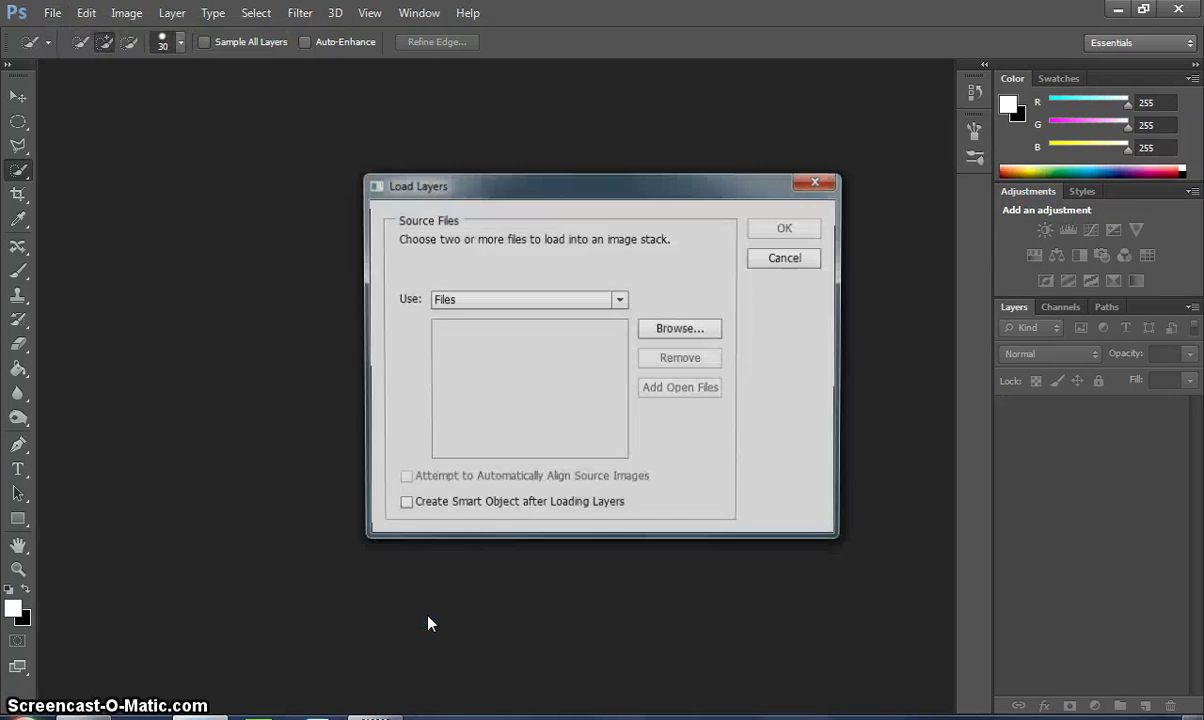
pyautogui.click(682, 329)
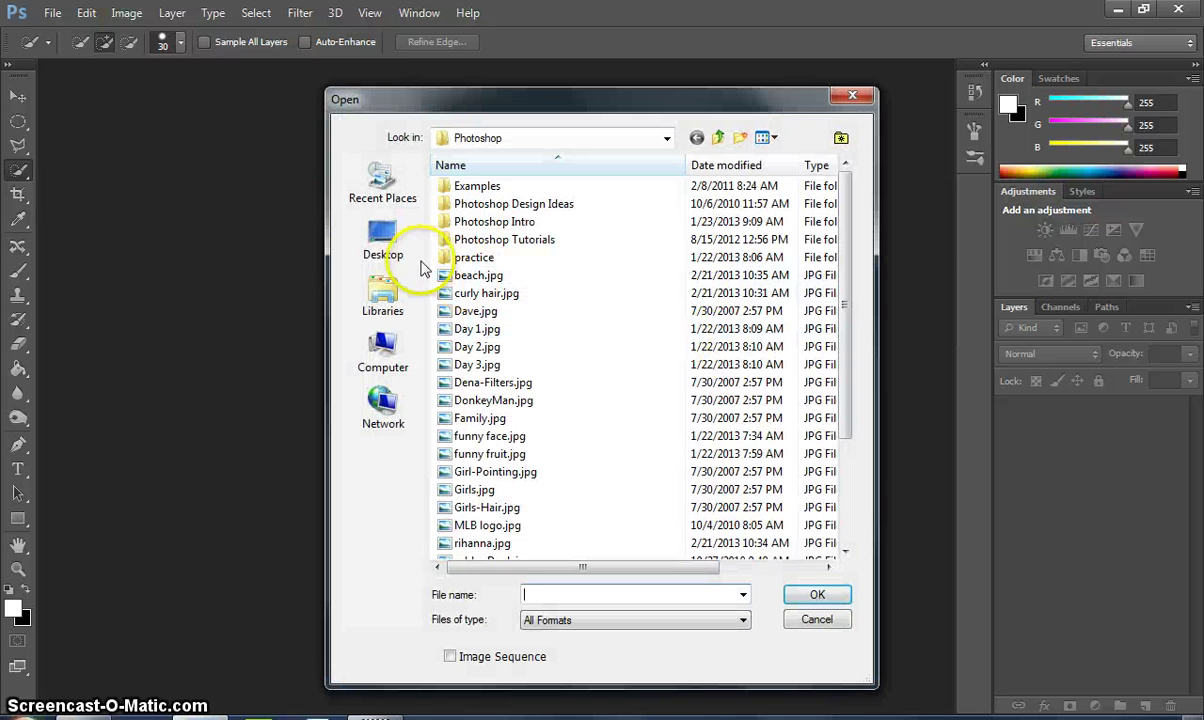
pyautogui.click(386, 236)
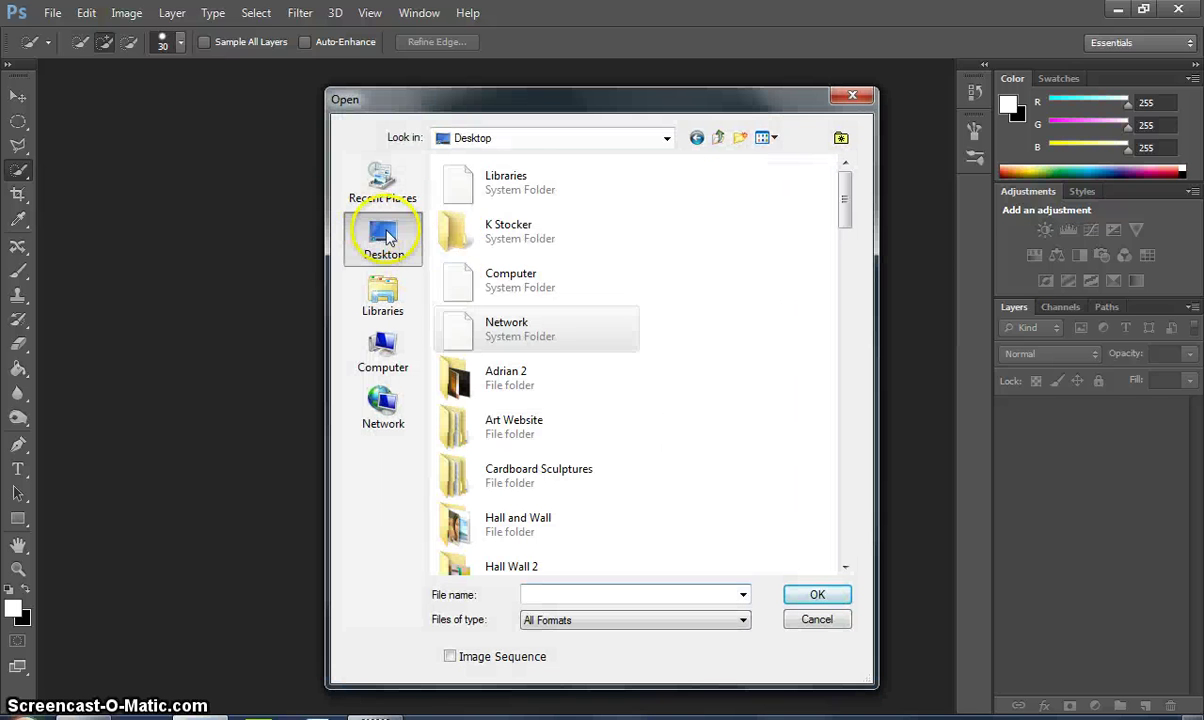
pyautogui.scroll(-5, 500, 272)
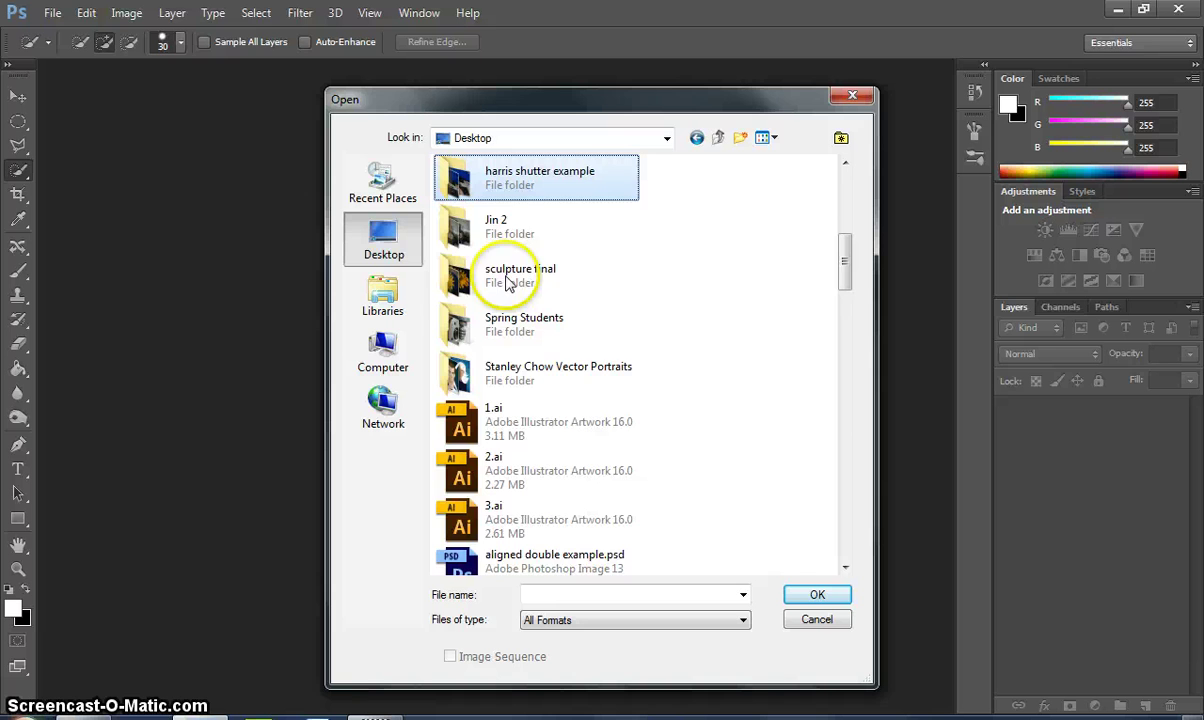
pyautogui.doubleClick(592, 193)
# - Select all three desk JPGs and enable automatic source-image alignment
pyautogui.click(490, 215)
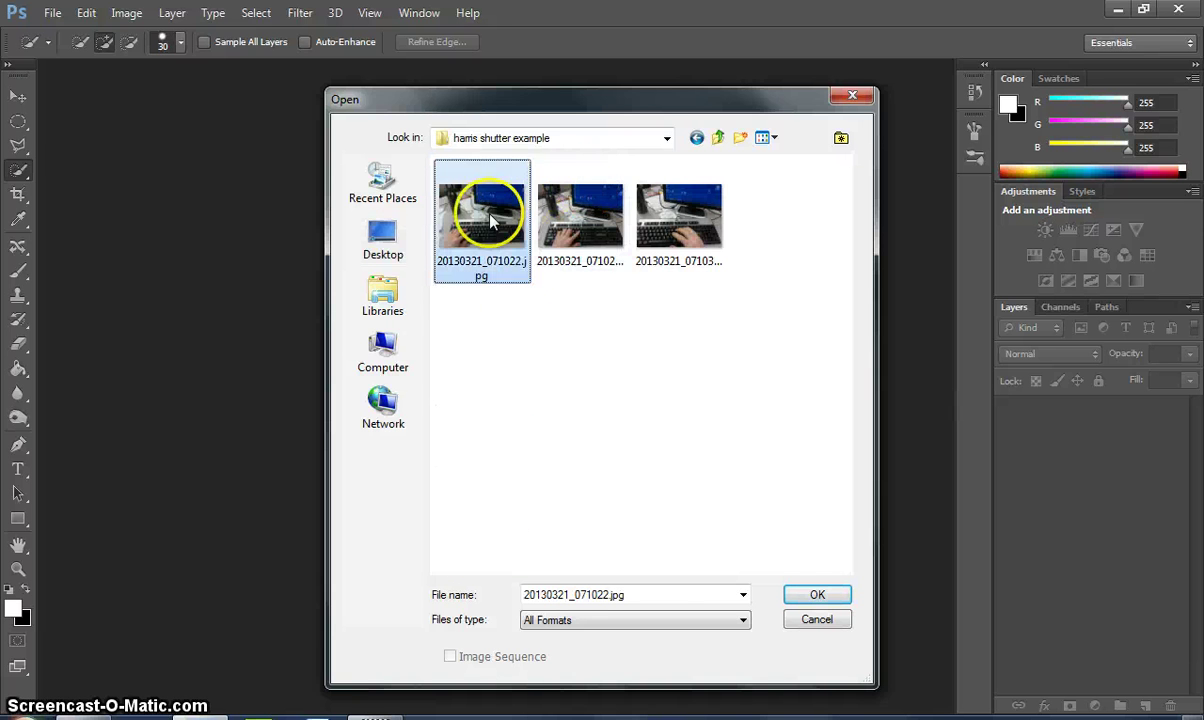
pyautogui.keyDown('shift'); pyautogui.click(668, 245); pyautogui.keyUp('shift')
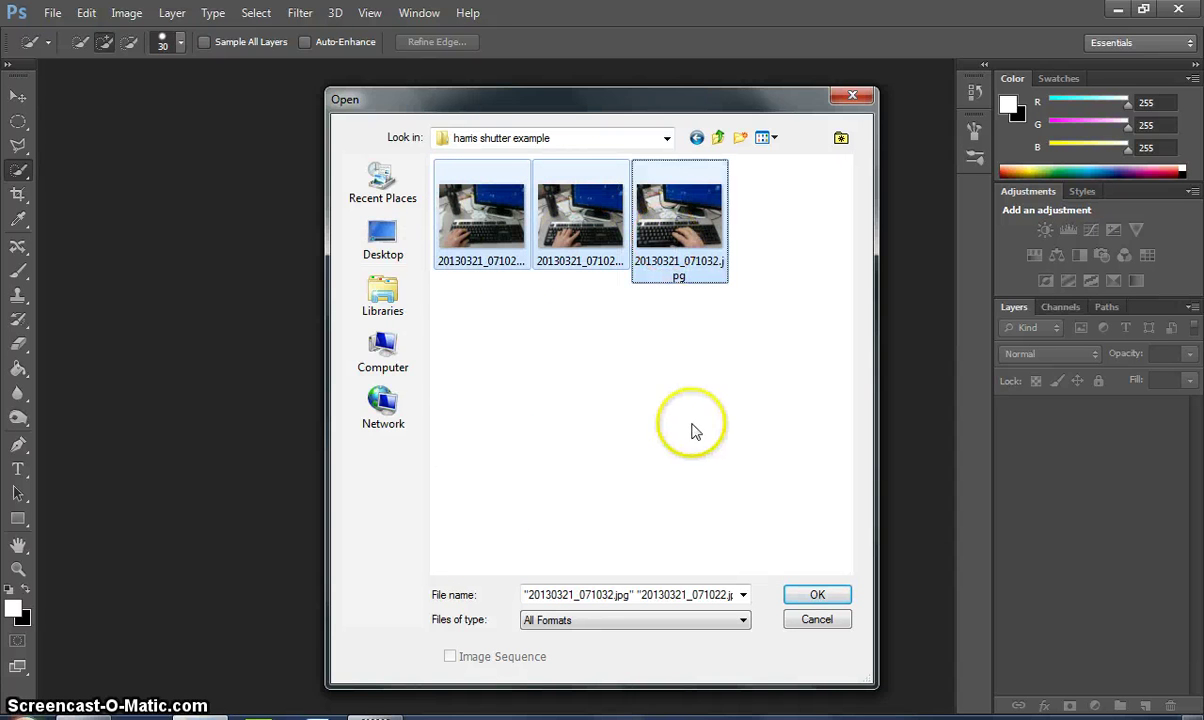
pyautogui.click(818, 598)
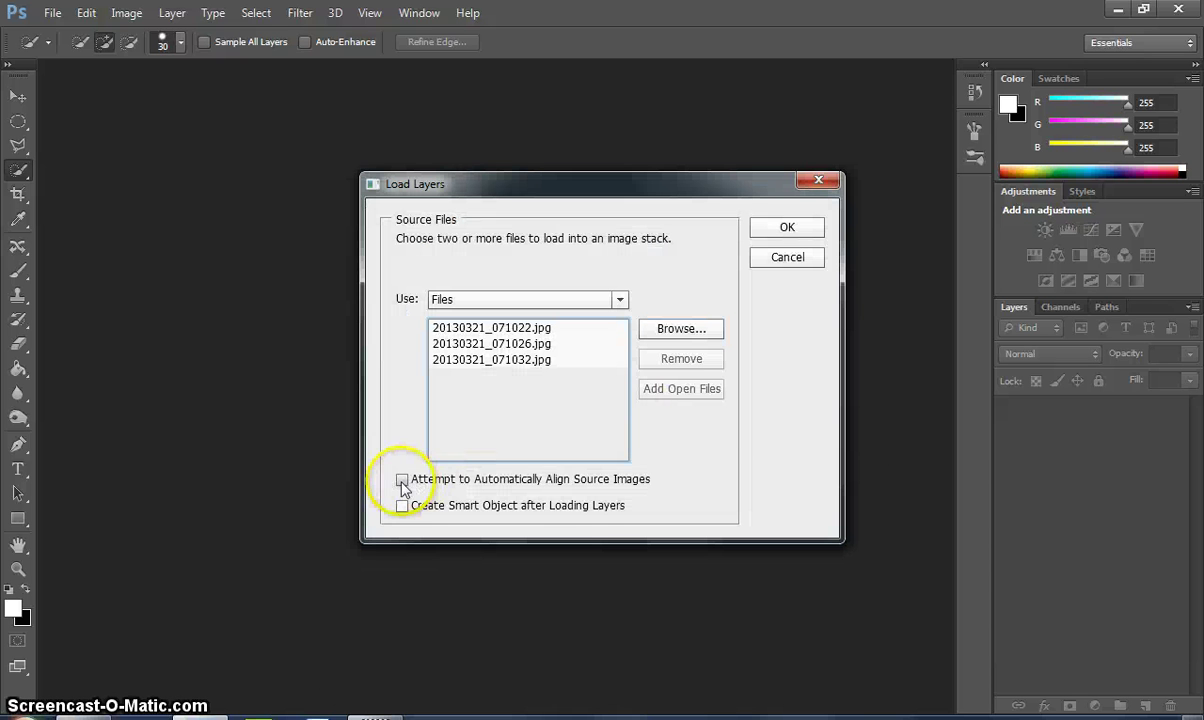
pyautogui.click(402, 479)
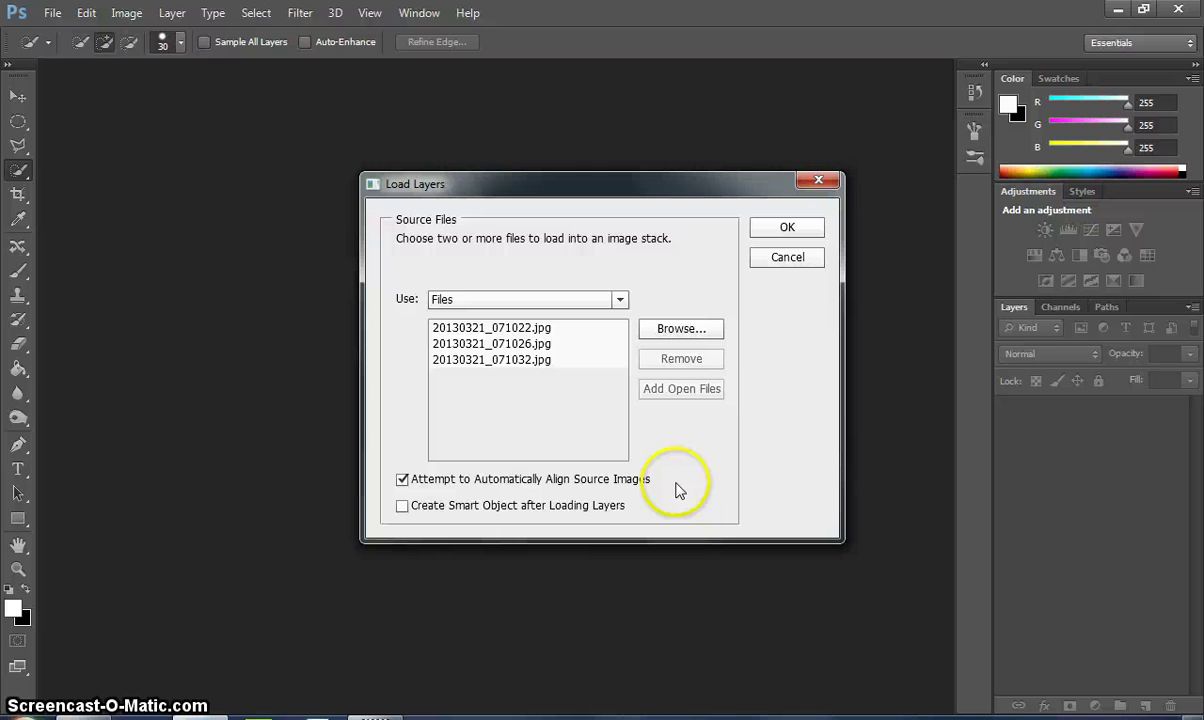
# - Load the aligned layers, toggle the top two to compare, then select 20130321_071022
pyautogui.click(790, 228)
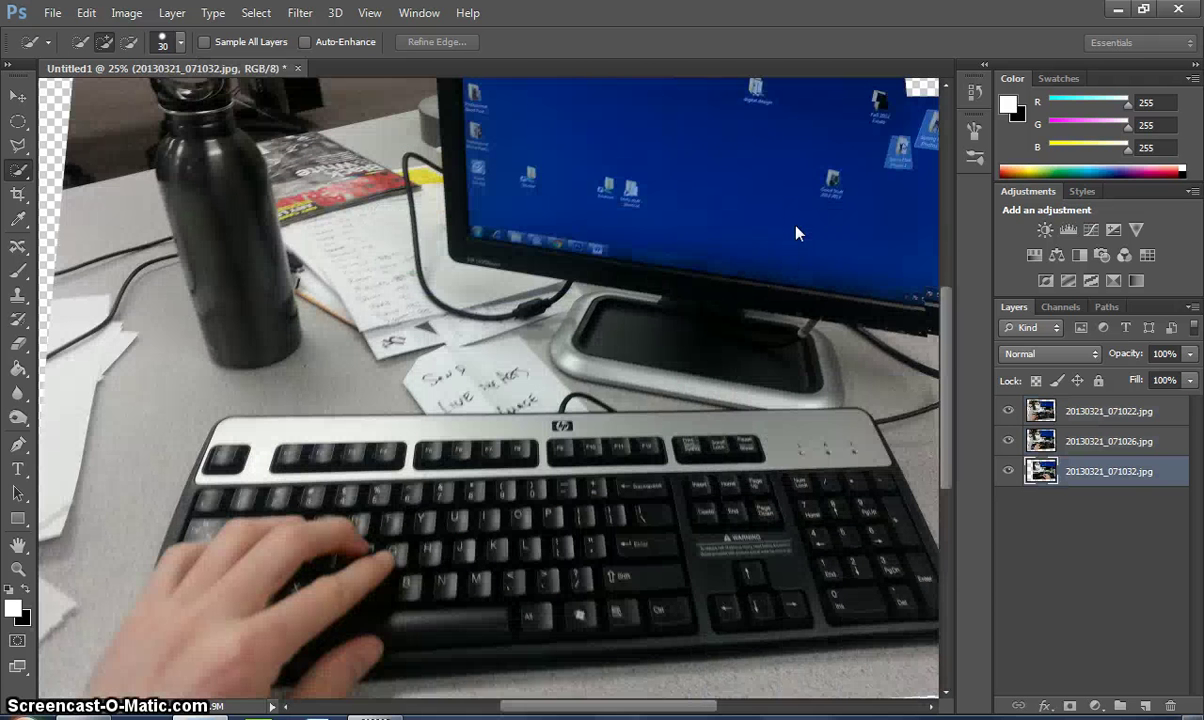
pyautogui.click(1008, 411)
pyautogui.click(1008, 440)
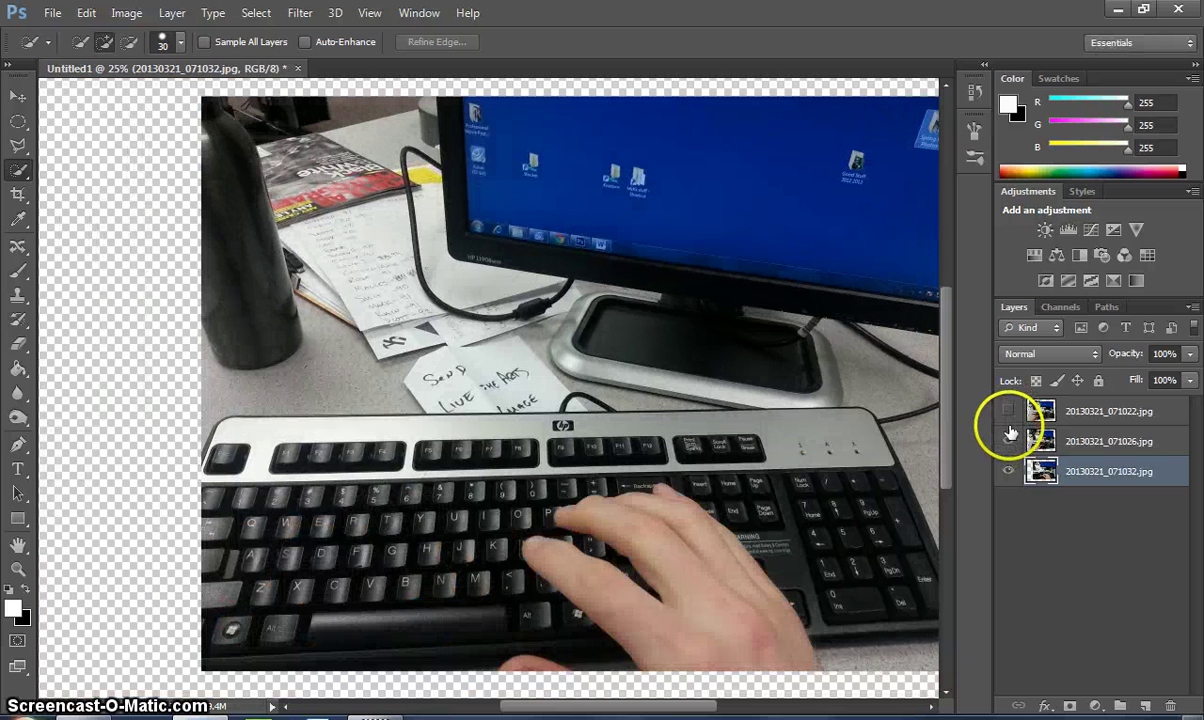
pyautogui.click(1008, 440)
pyautogui.click(1009, 411)
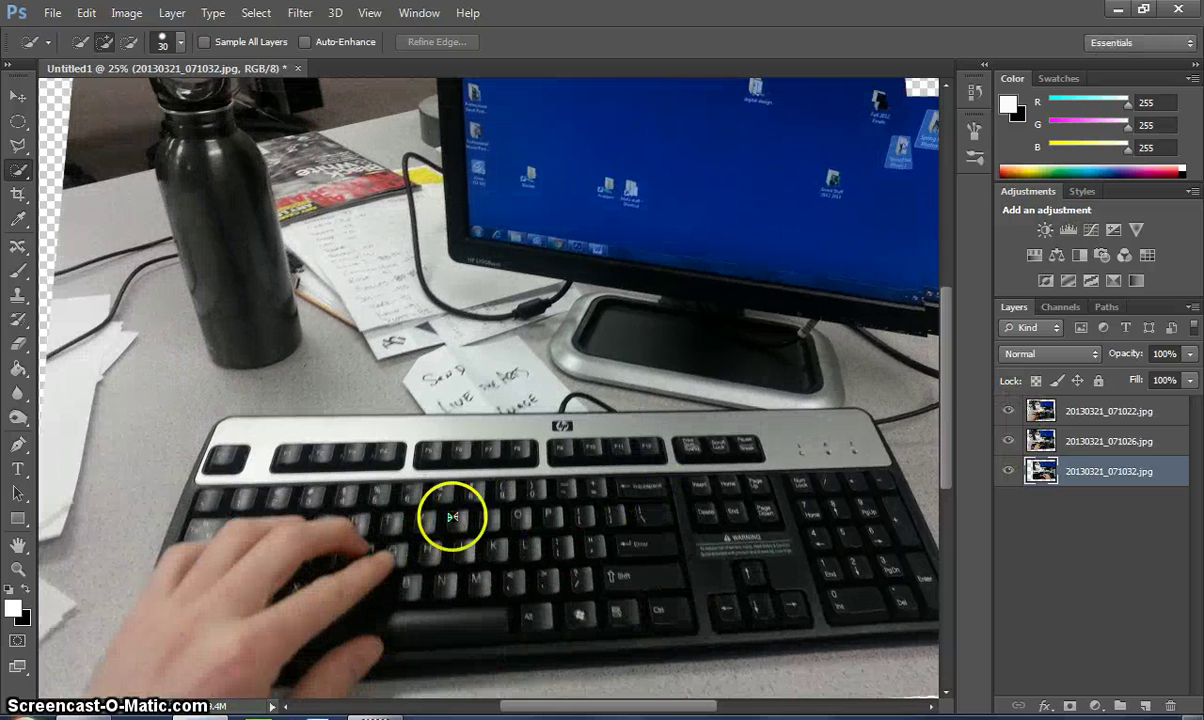
pyautogui.click(1100, 421)
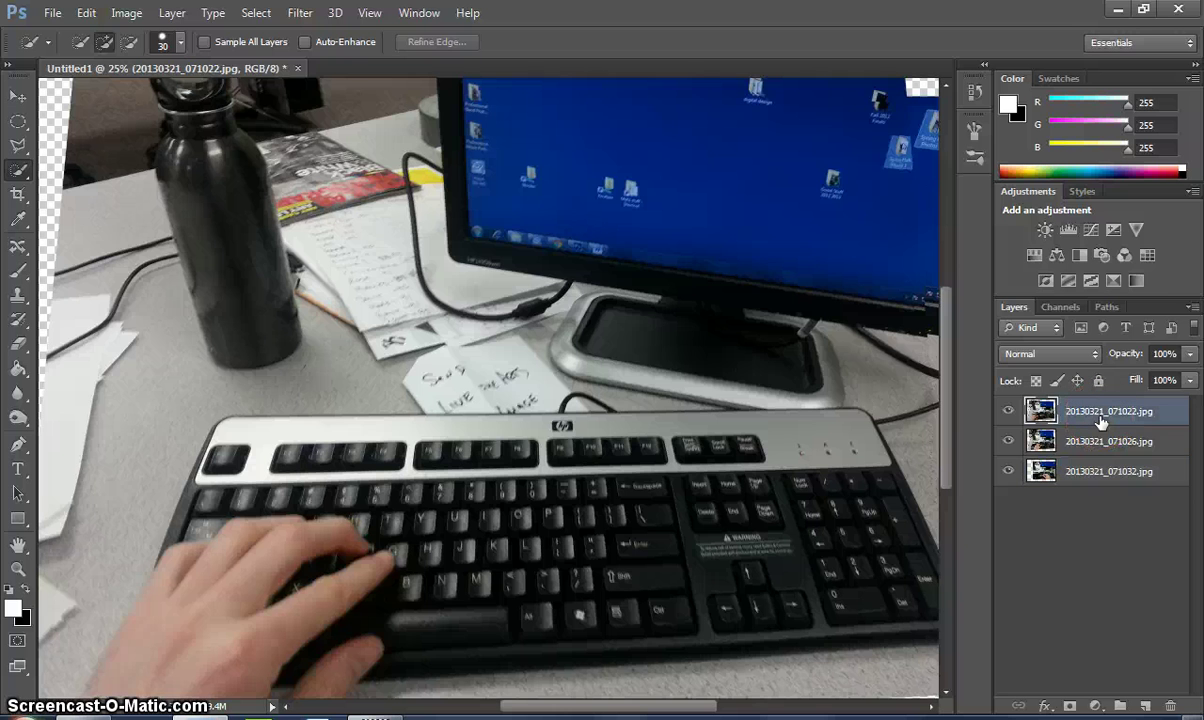
# - View the selected layer's Red channel alone in the Channels panel, then return to Layers
pyautogui.click(1050, 415)
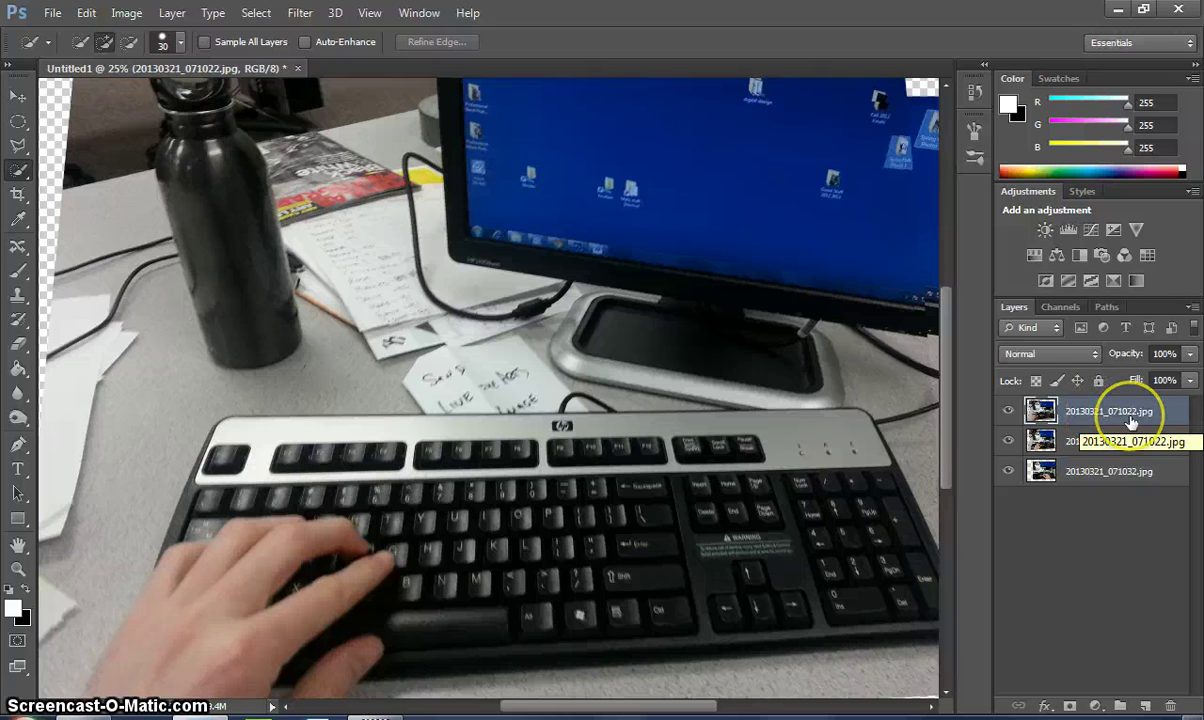
pyautogui.click(1060, 310)
pyautogui.click(1084, 358)
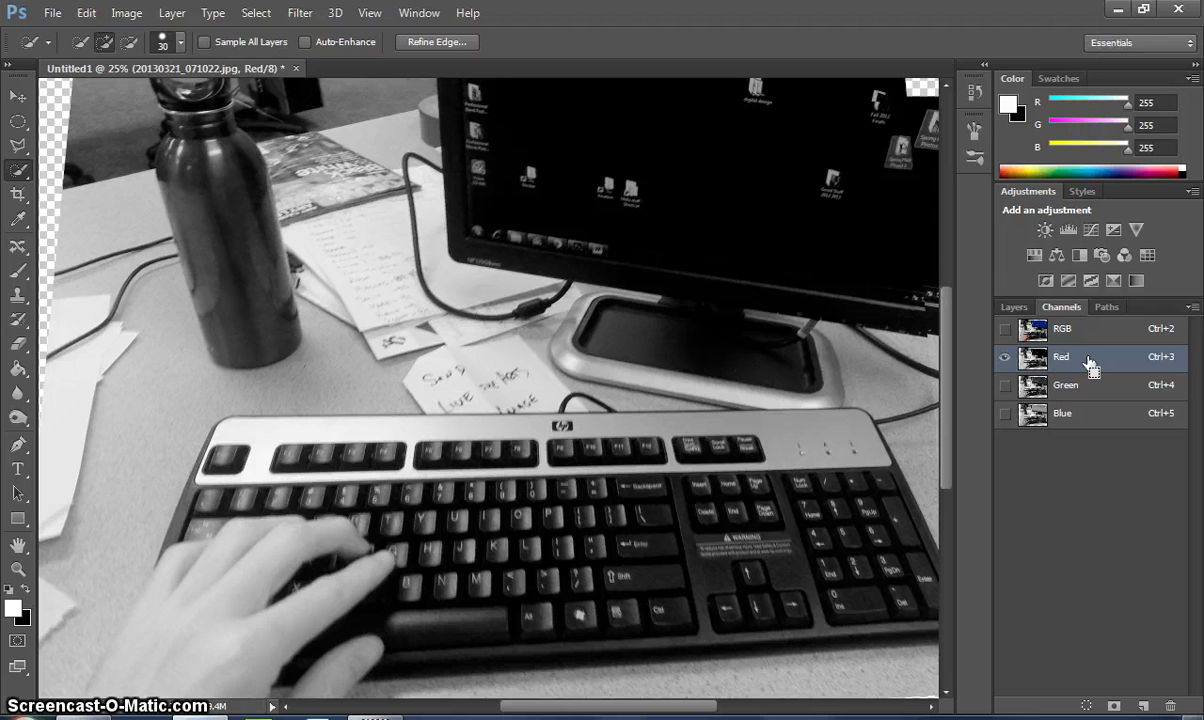
pyautogui.click(1014, 307)
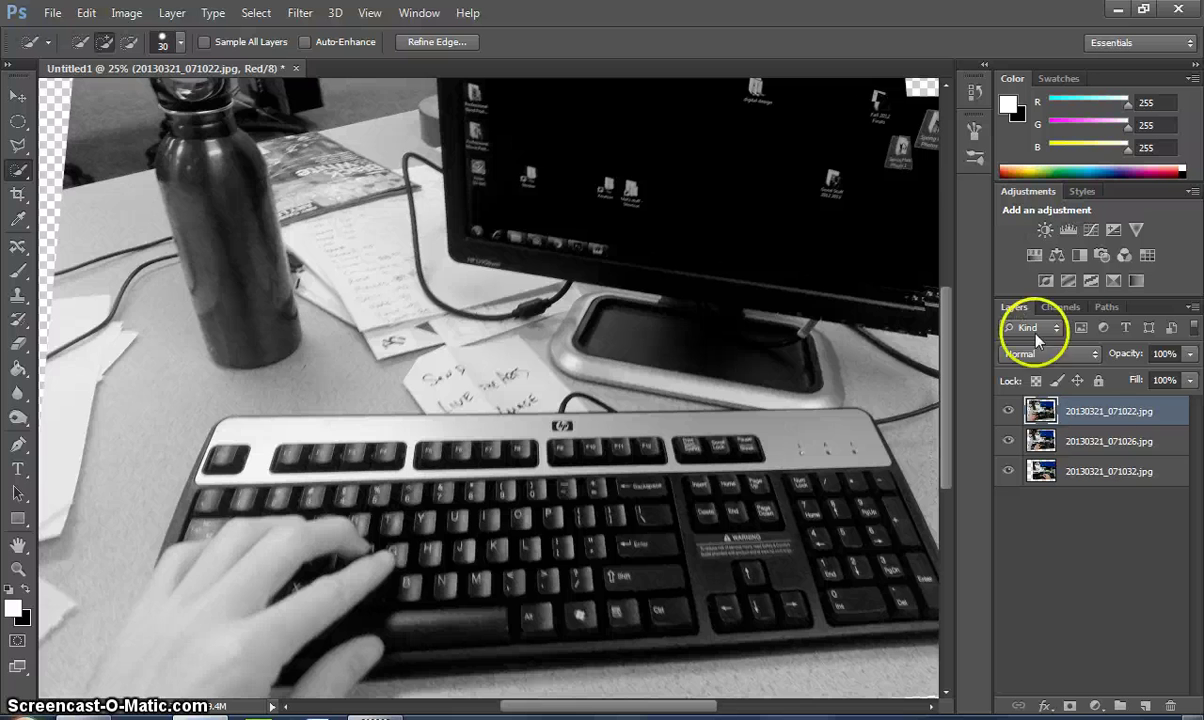
# - Select 20130321_071032.jpg and paste the copied image into its Red channel
pyautogui.click(1101, 481)
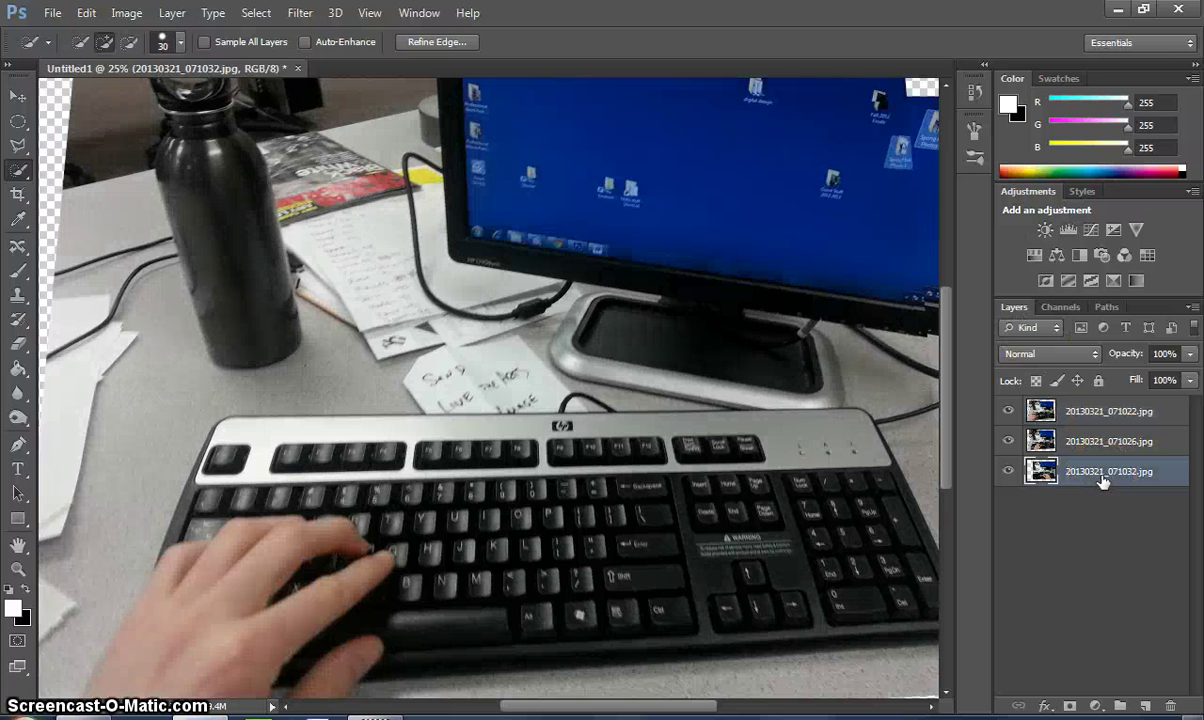
pyautogui.click(1058, 308)
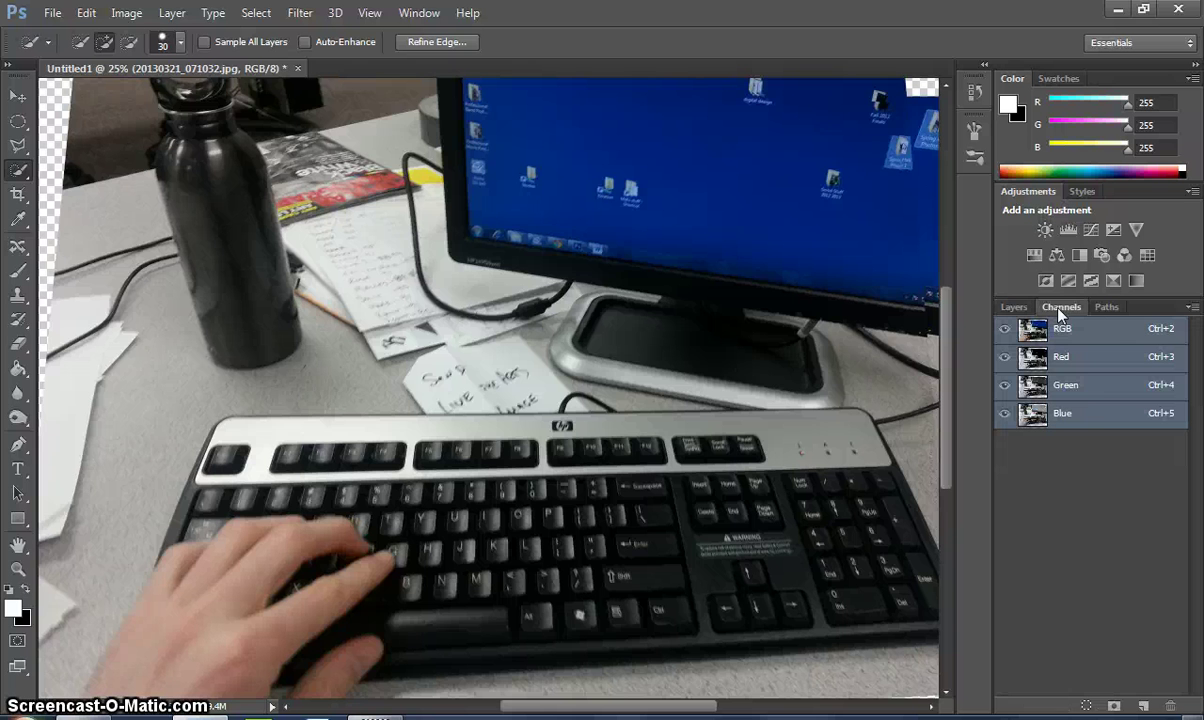
pyautogui.click(1080, 366)
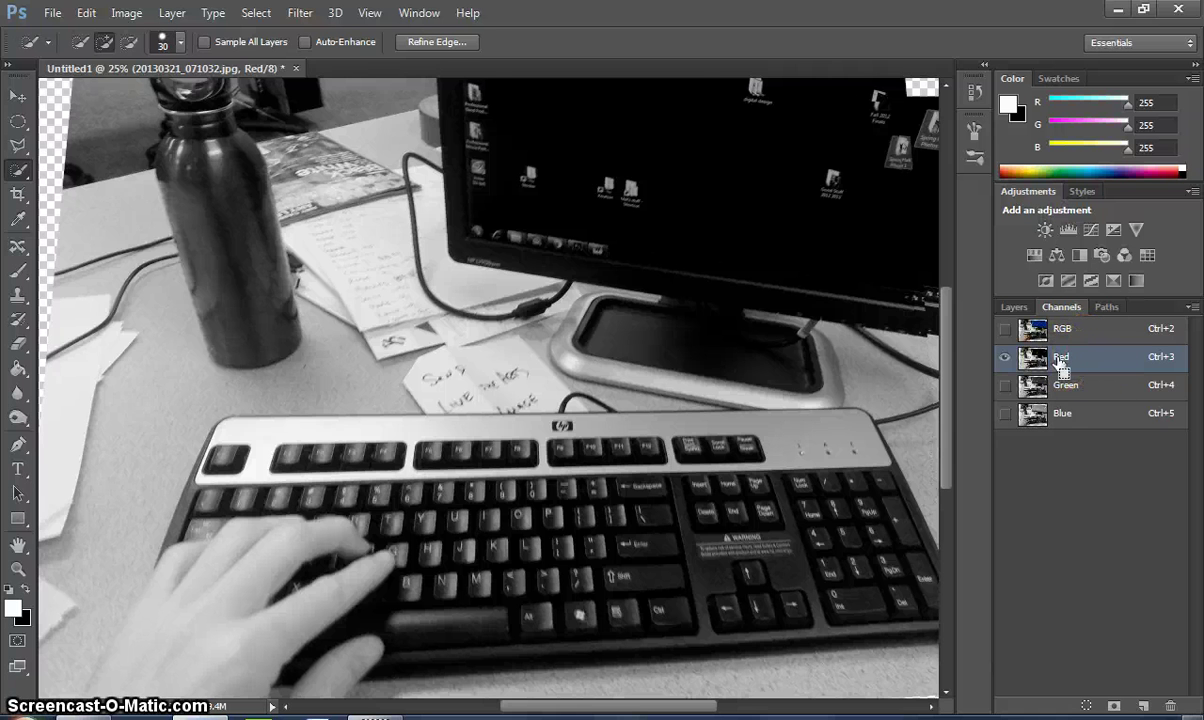
pyautogui.keyDown('ctrl'); pyautogui.click(1060, 362); pyautogui.keyUp('ctrl')
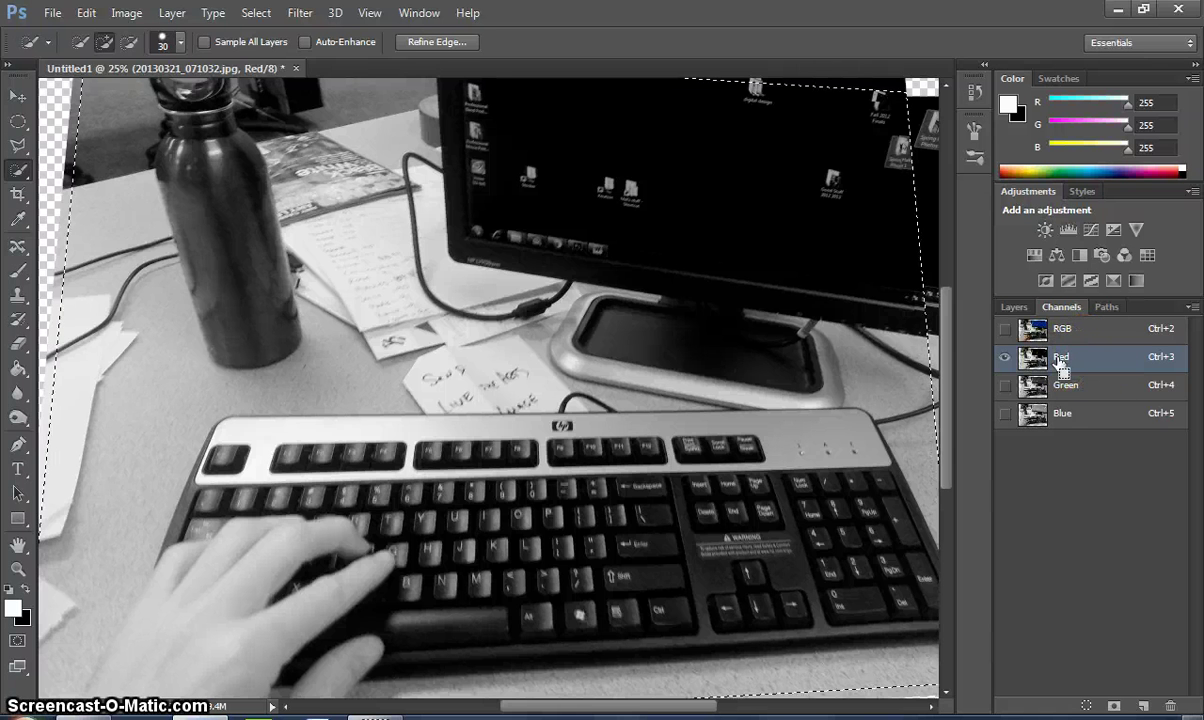
pyautogui.click(1014, 307)
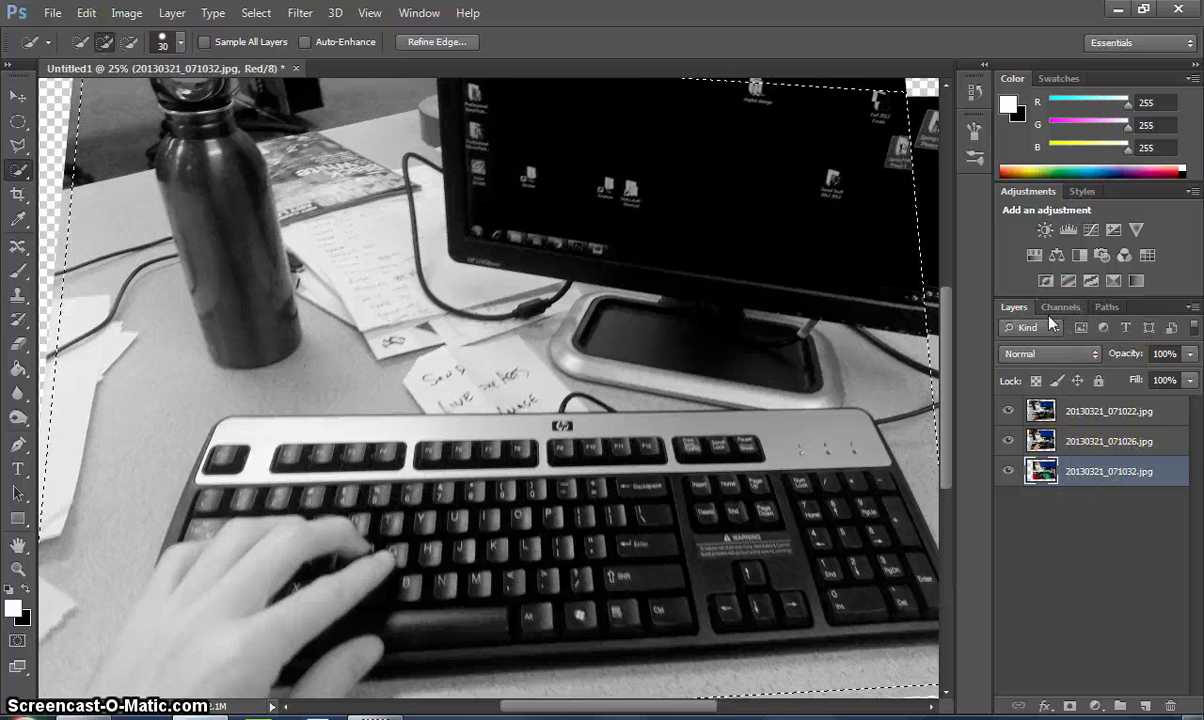
# - Isolate the Green channel of the middle photo 20130321_071026.jpg for copying
pyautogui.click(1087, 434)
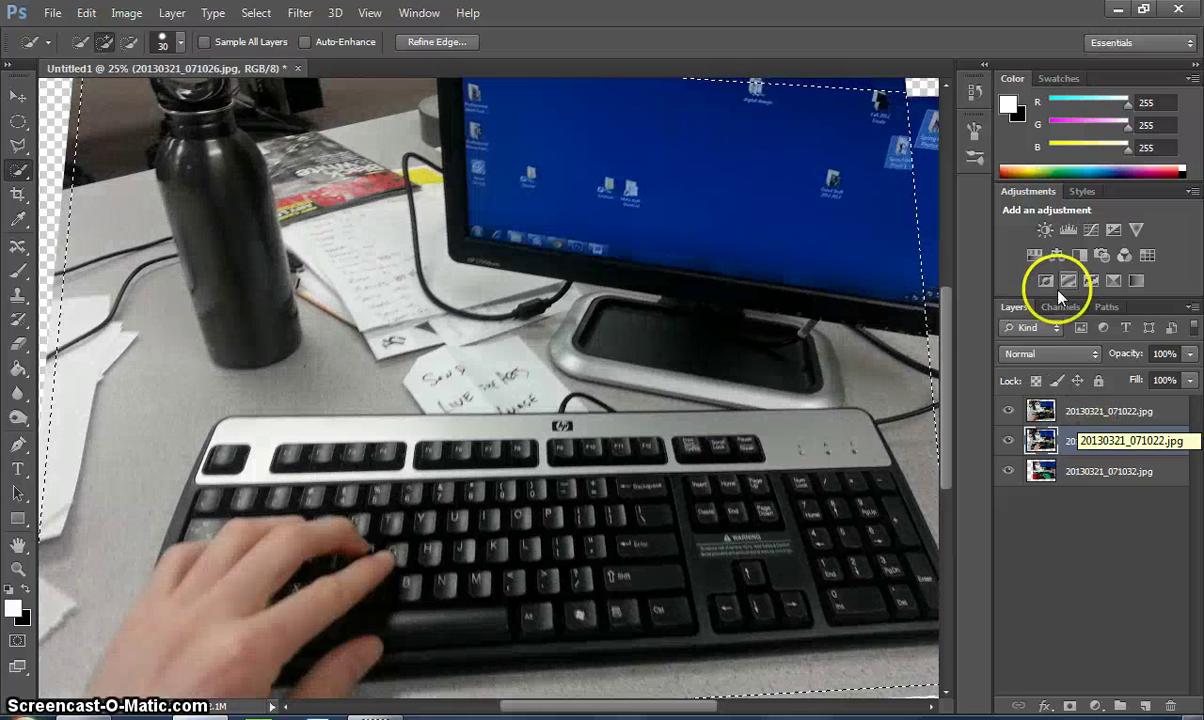
pyautogui.click(1063, 309)
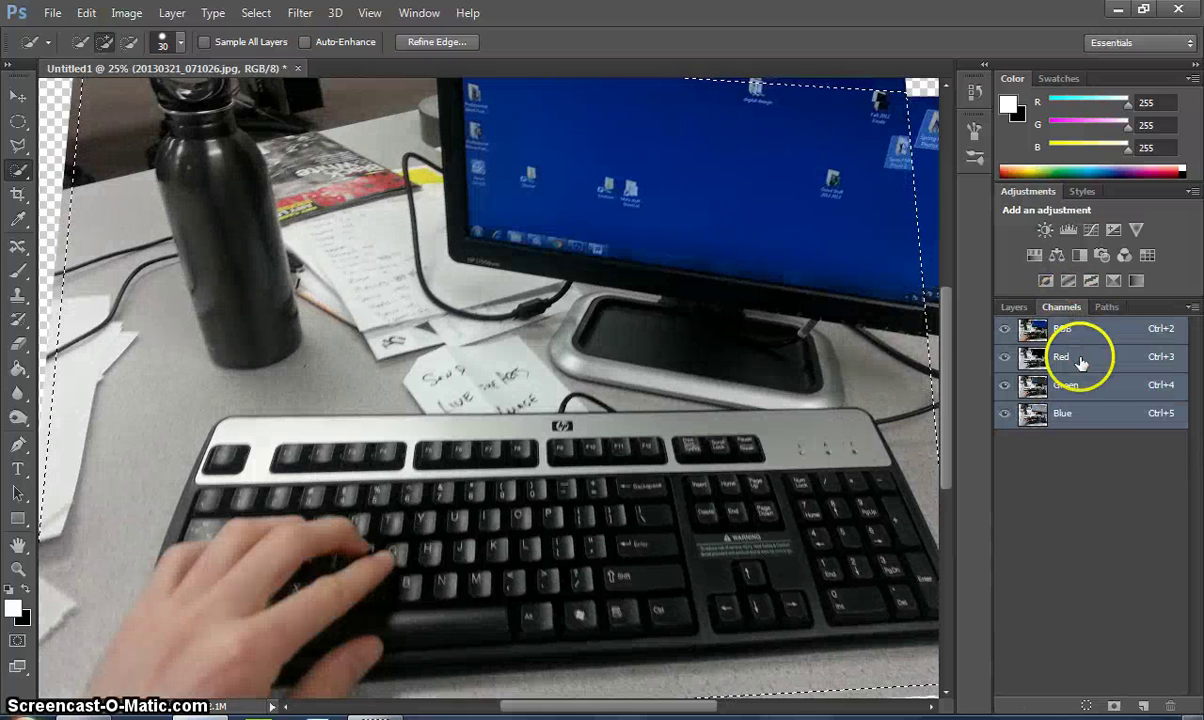
pyautogui.click(1090, 388)
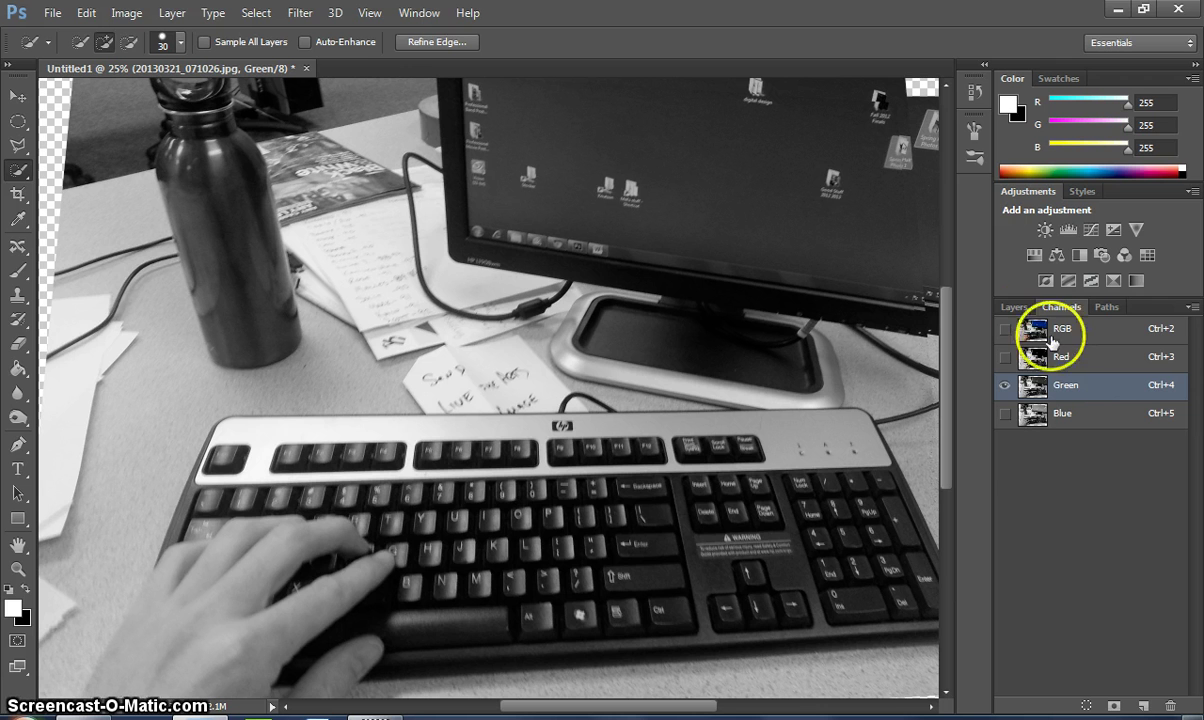
pyautogui.click(1014, 306)
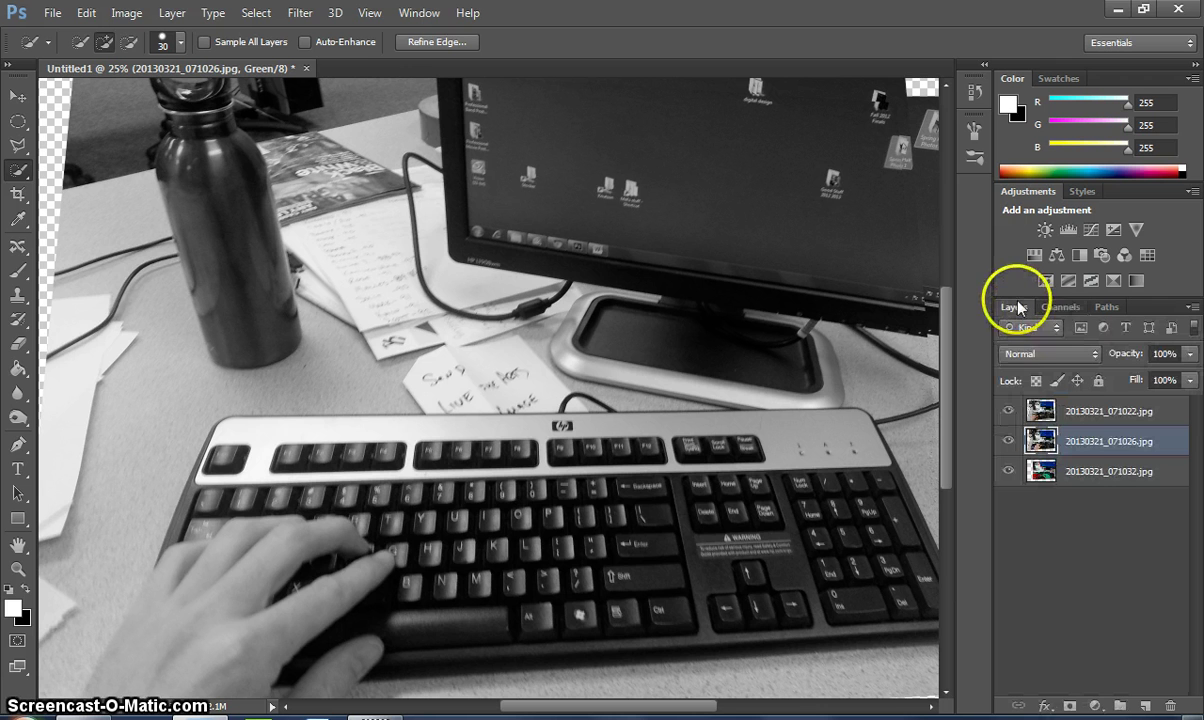
# - Target the Green channel of the bottom photo 20130321_071032.jpg
pyautogui.click(1108, 474)
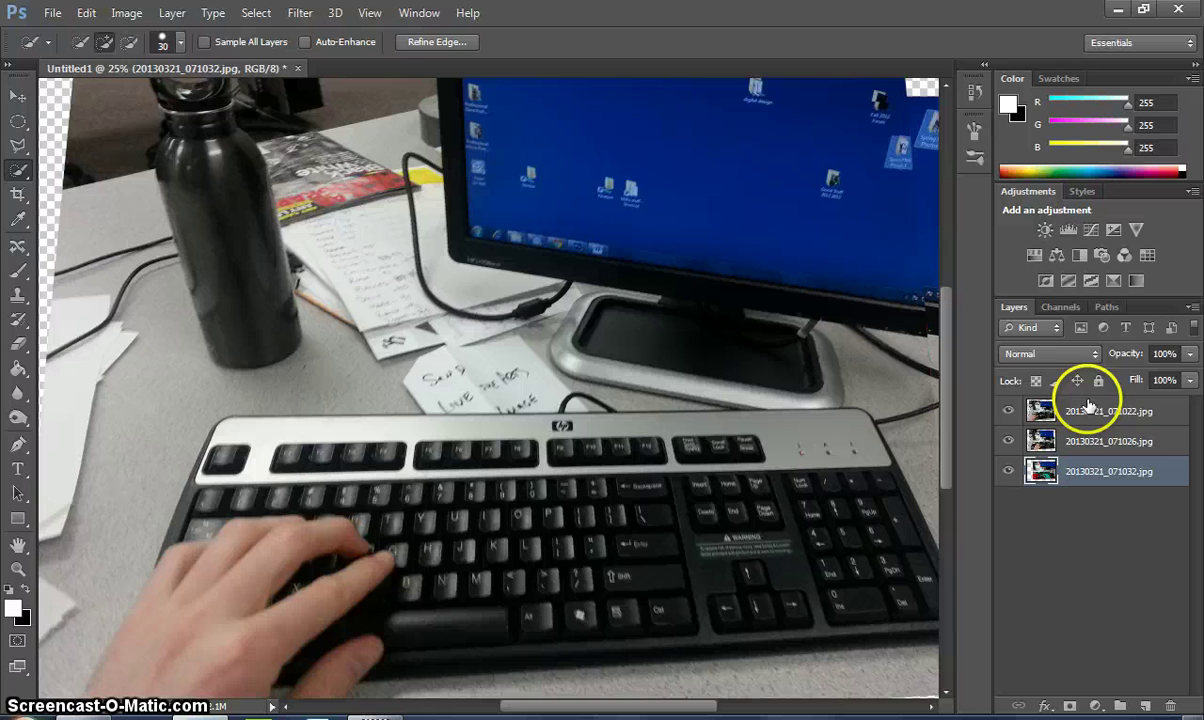
pyautogui.click(1063, 309)
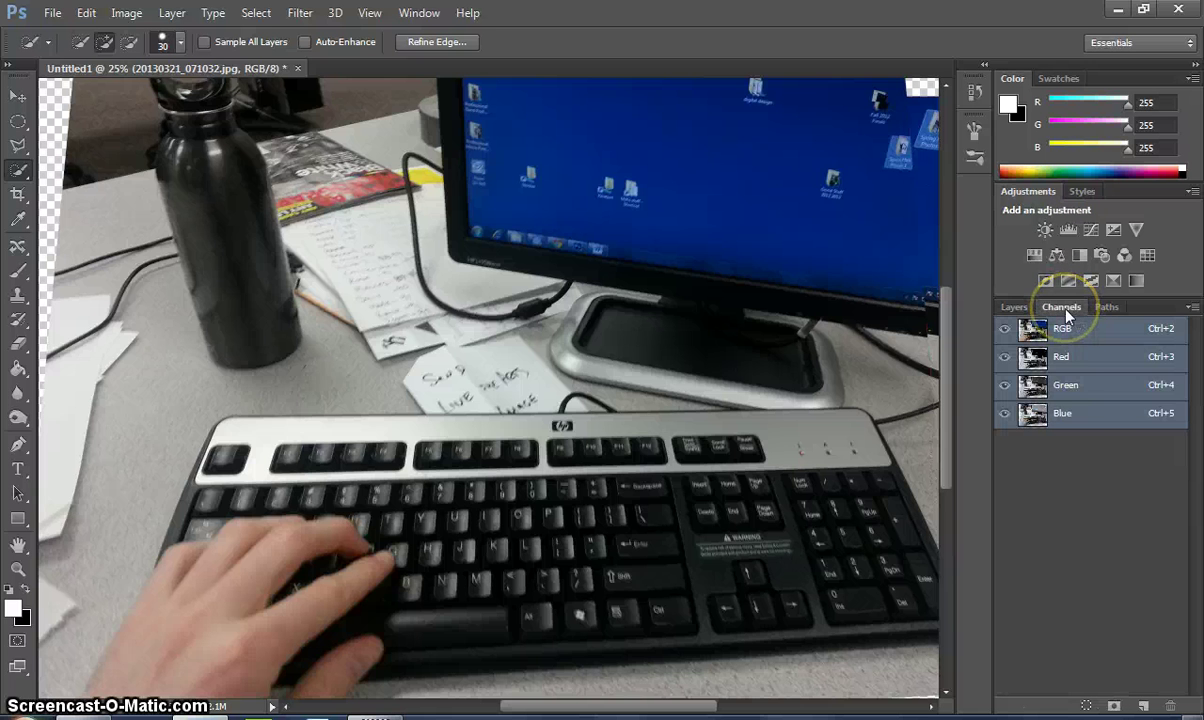
pyautogui.click(1100, 395)
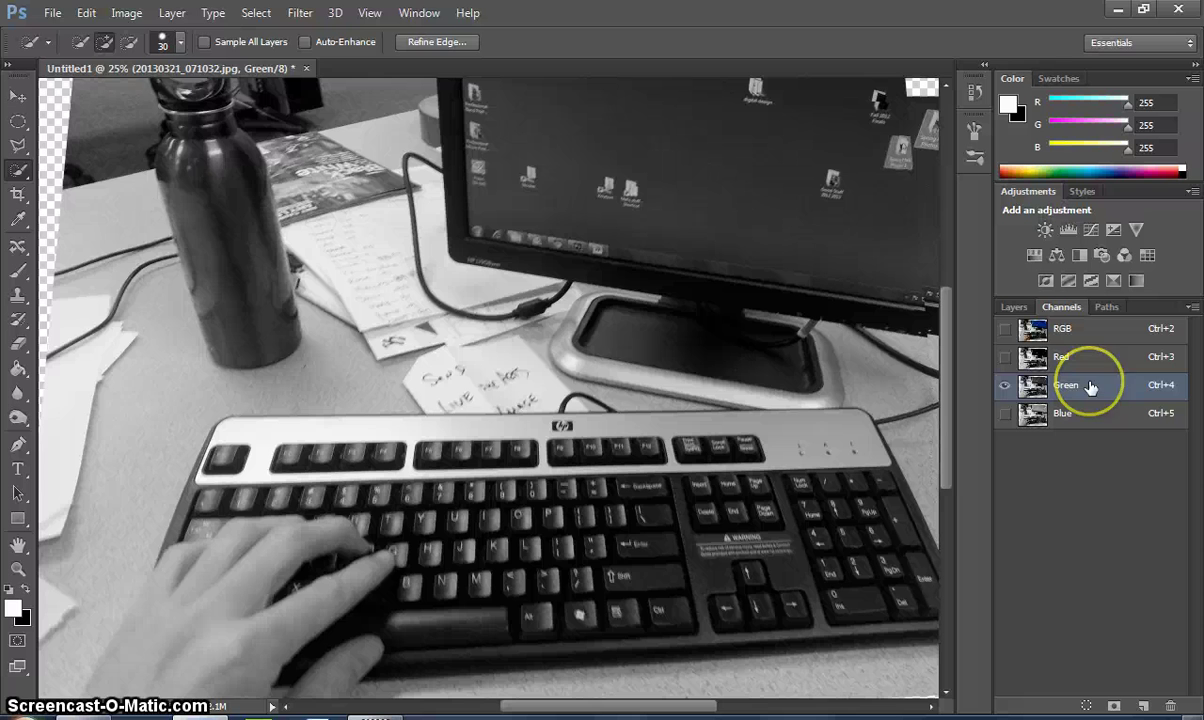
# - Paste the image into the Green channel and hide the top two photo layers
pyautogui.keyDown('ctrl'); pyautogui.click(1090, 388); pyautogui.keyUp('ctrl')
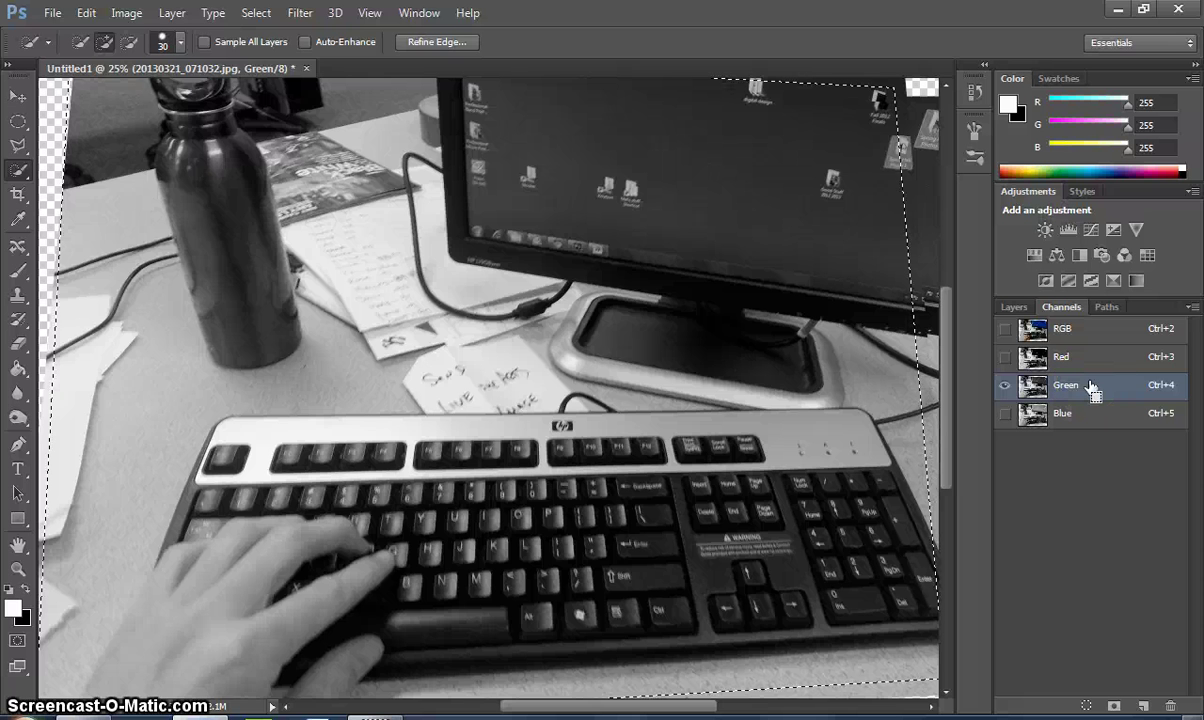
pyautogui.keyDown('ctrl'); pyautogui.click(1040, 357); pyautogui.keyUp('ctrl')
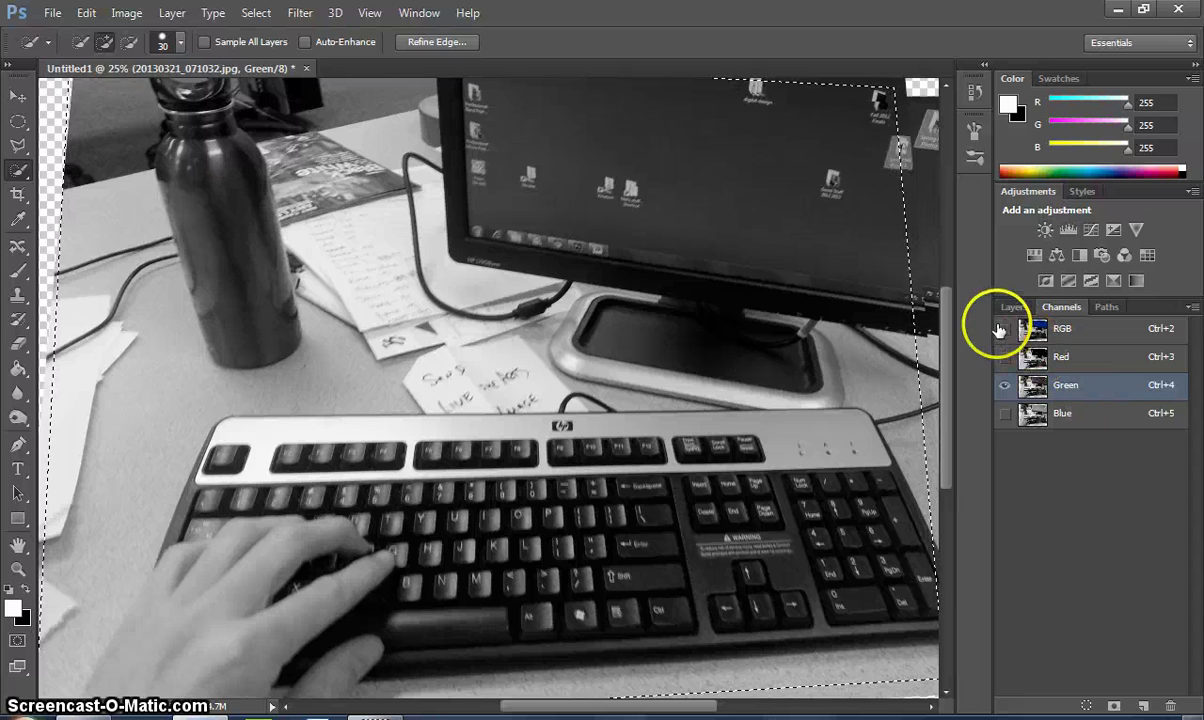
pyautogui.click(1014, 309)
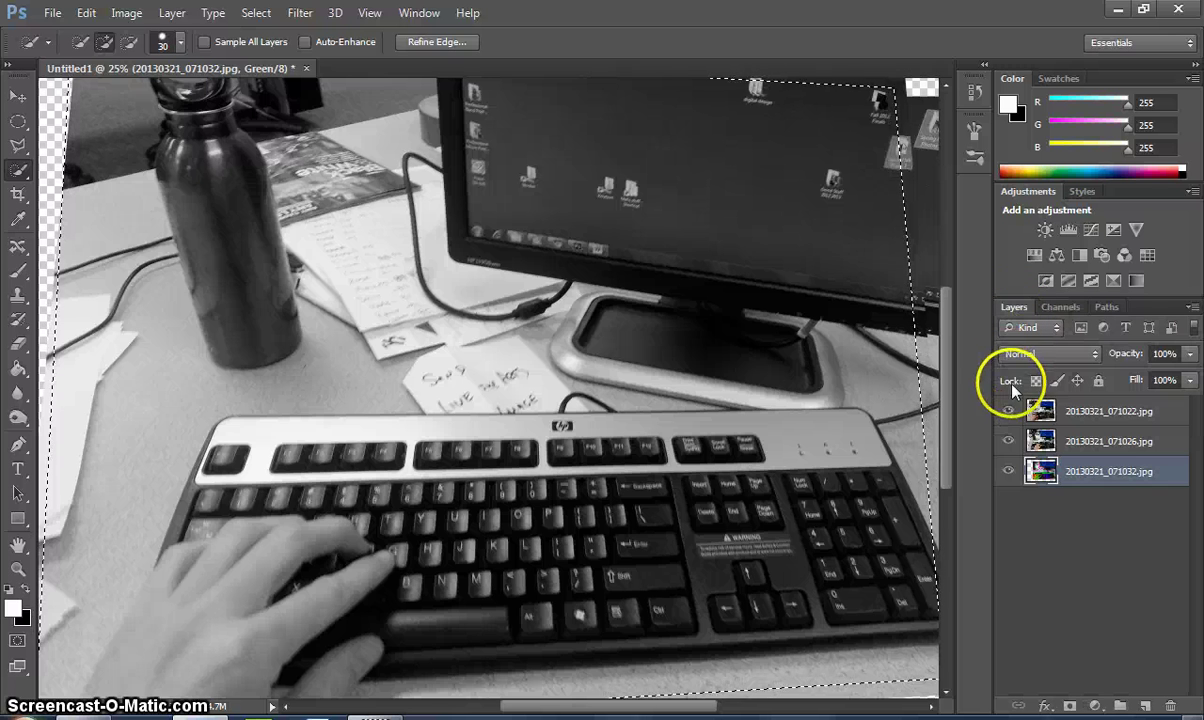
pyautogui.moveTo(1008, 411); pyautogui.dragTo(1009, 447)
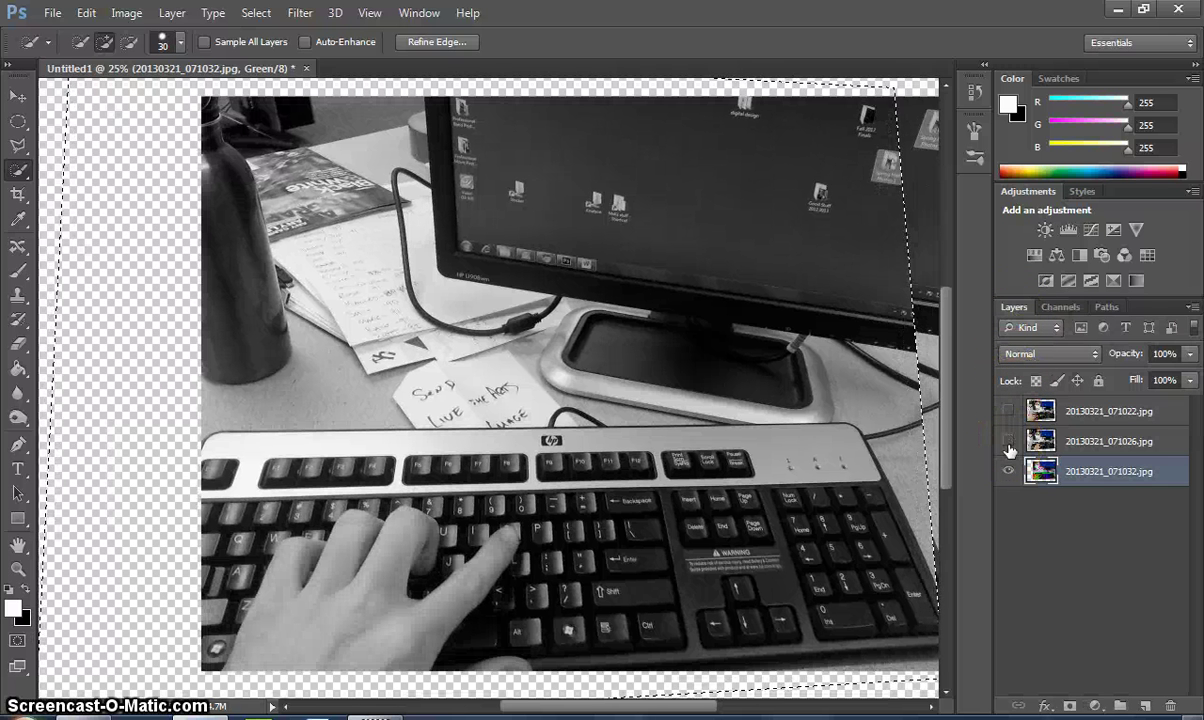
# - Deselect with Ctrl+D and turn on the RGB composite in Channels
pyautogui.hotkey('ctrl', 'd')
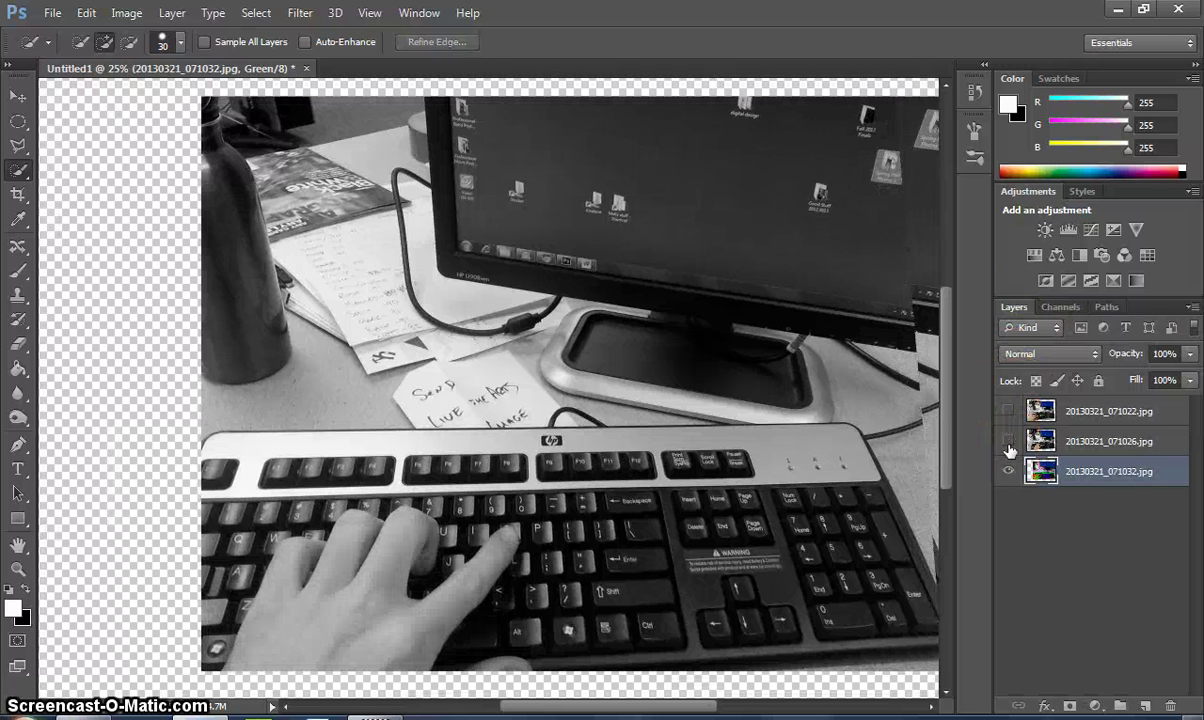
pyautogui.click(1060, 306)
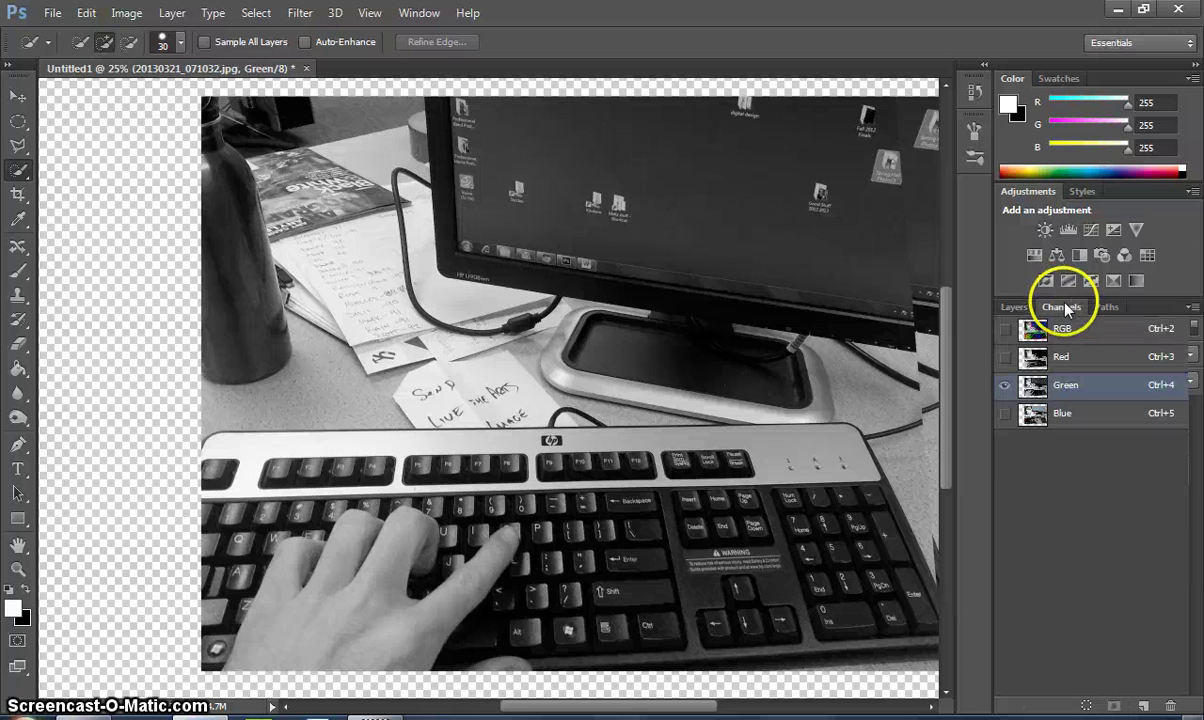
pyautogui.click(1004, 328)
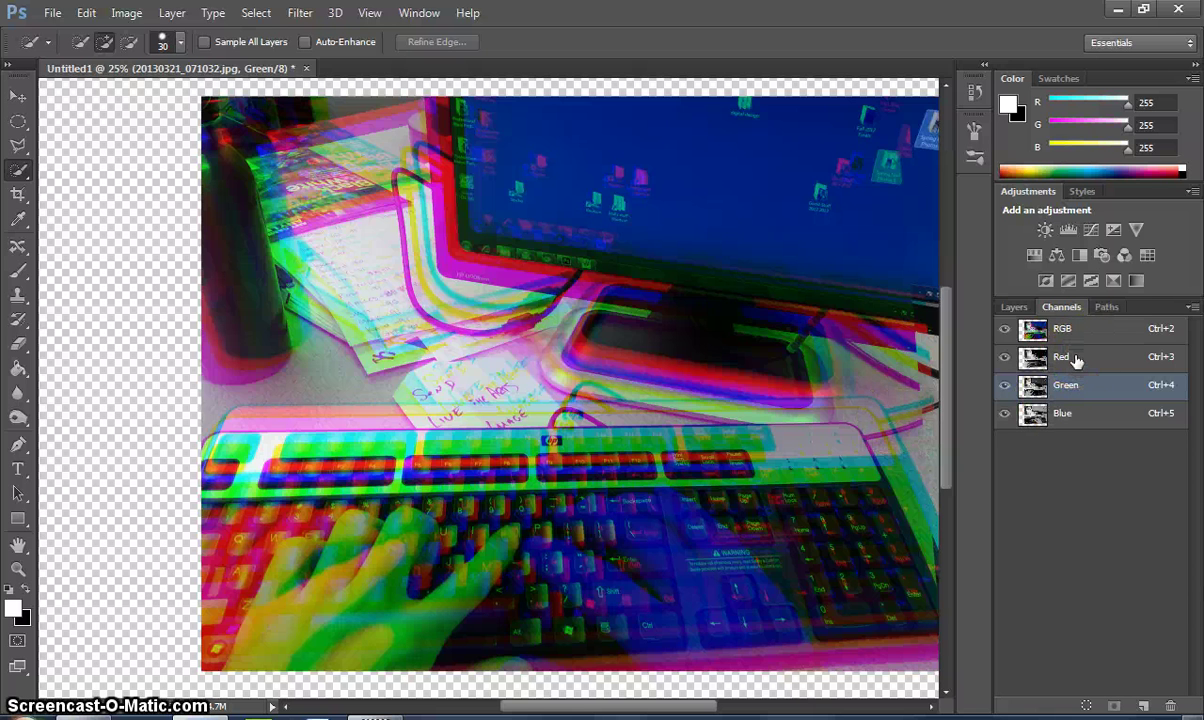
# - Select the Red channel, hide Green, and switch to the Move tool
pyautogui.click(1070, 357)
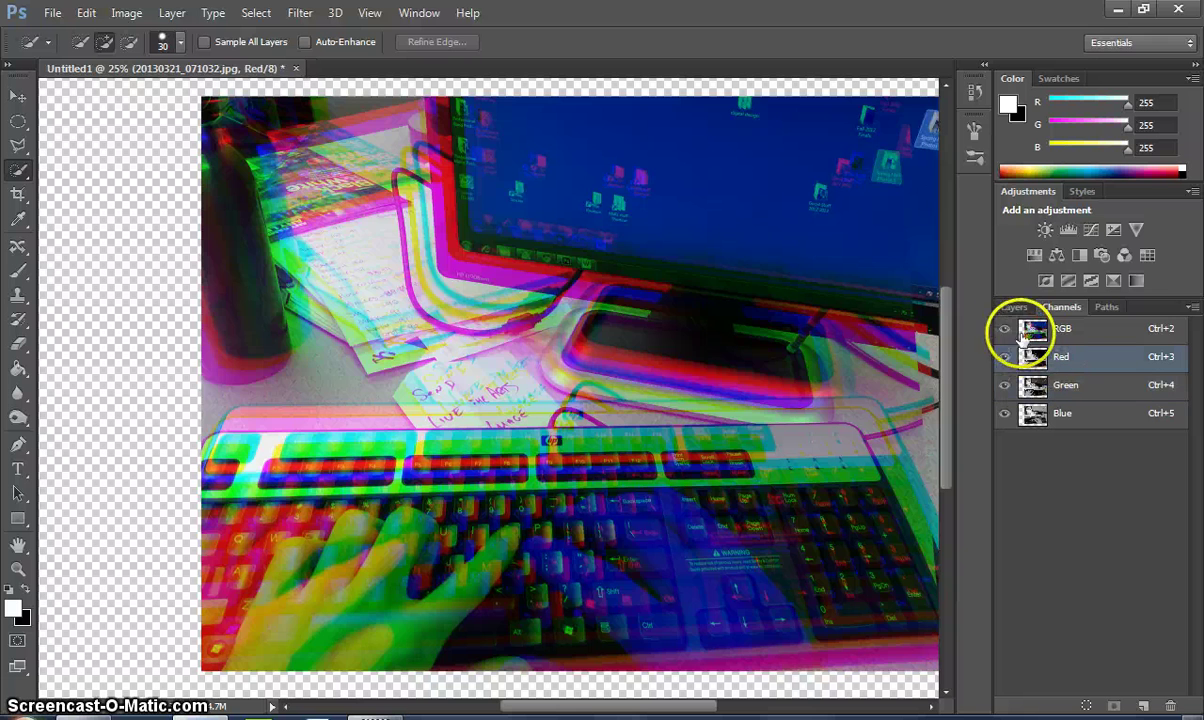
pyautogui.click(1004, 387)
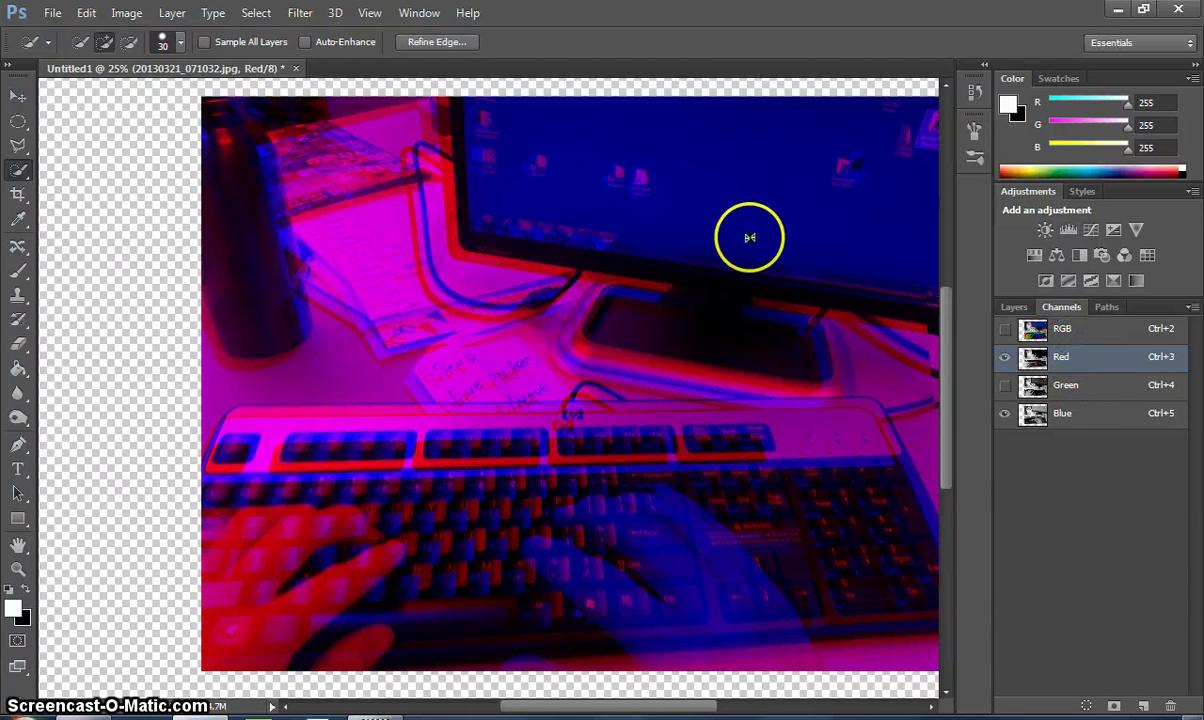
pyautogui.click(18, 96)
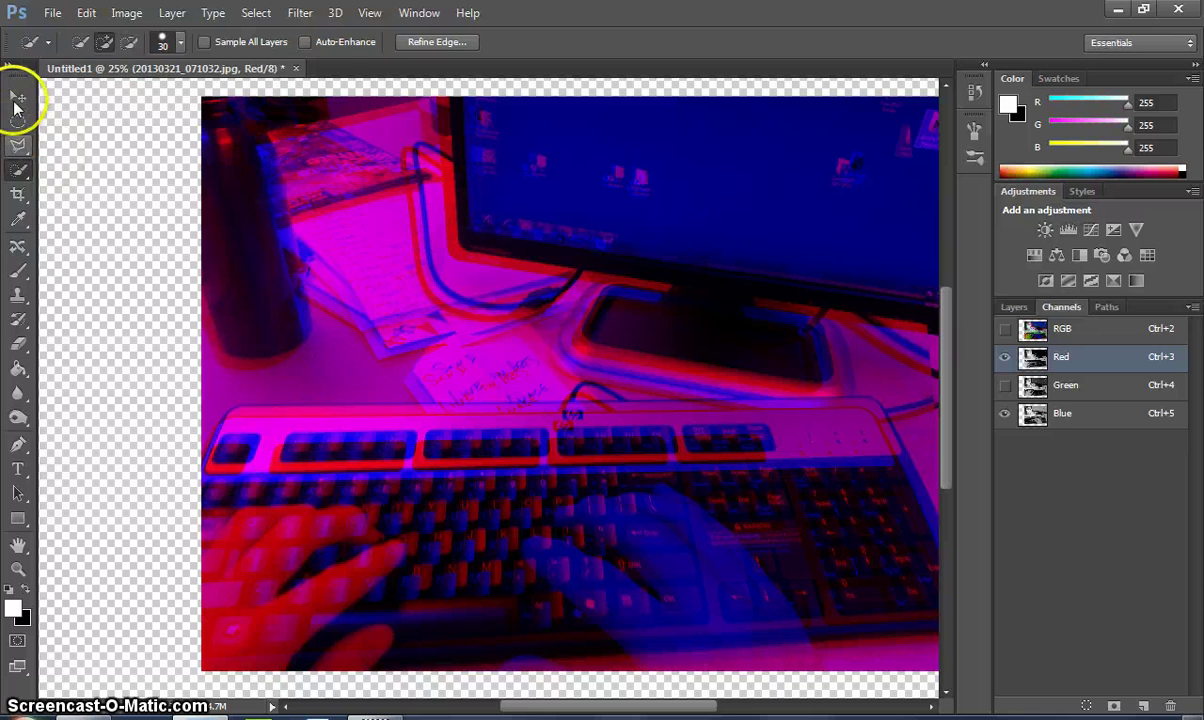
# - Drag and arrow-nudge the Red channel until the keyboard logo and note line up
pyautogui.moveTo(347, 222); pyautogui.dragTo(336, 242)
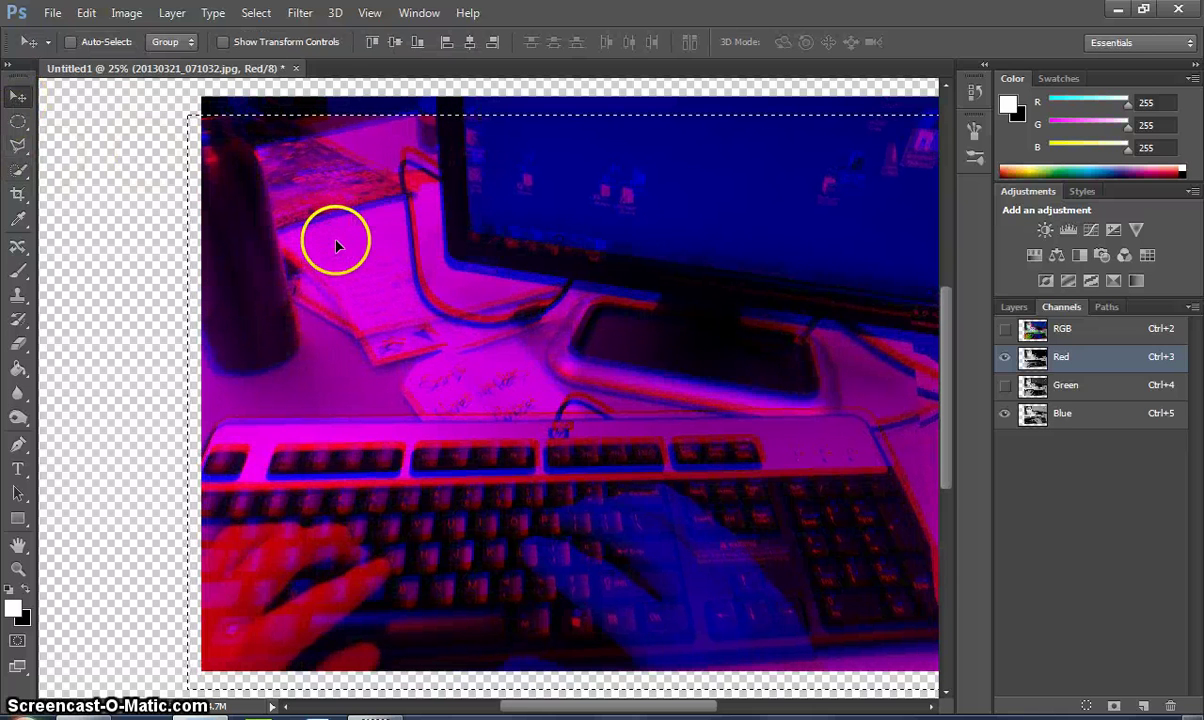
pyautogui.hotkey('shift', 'Up')
pyautogui.hotkey('shift', 'Up')
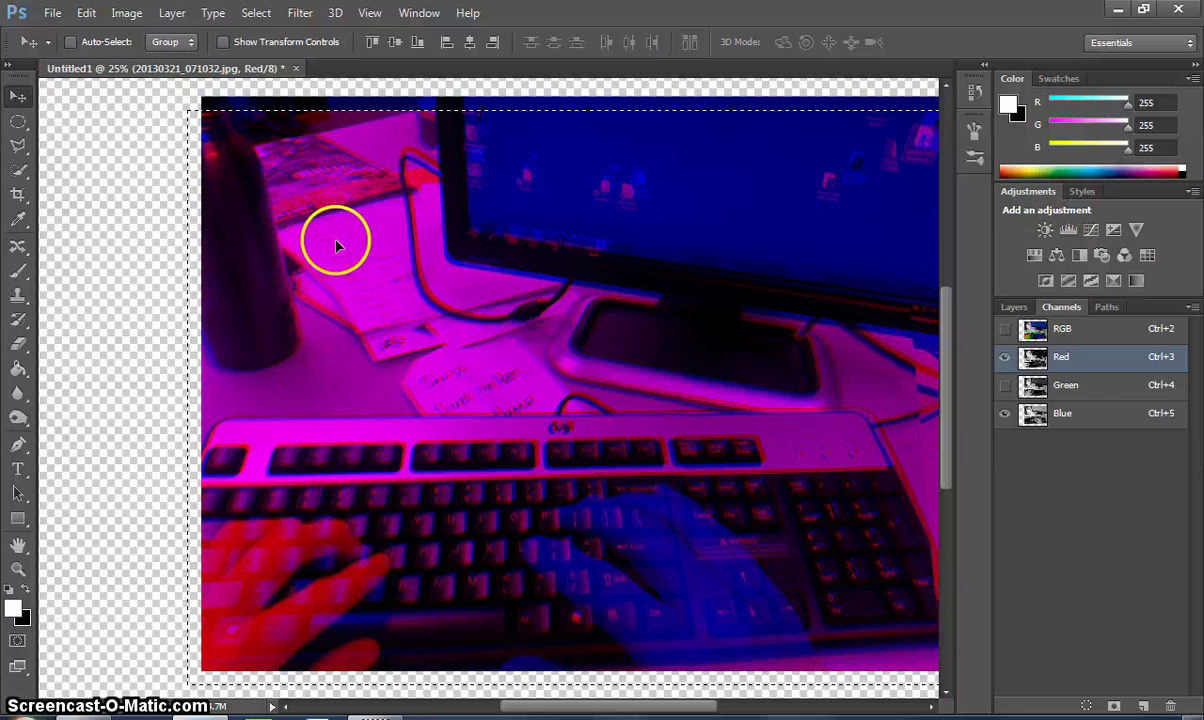
pyautogui.press('Right')
pyautogui.press('Right')
pyautogui.press('Right')
pyautogui.press('Down')
pyautogui.press('Down')
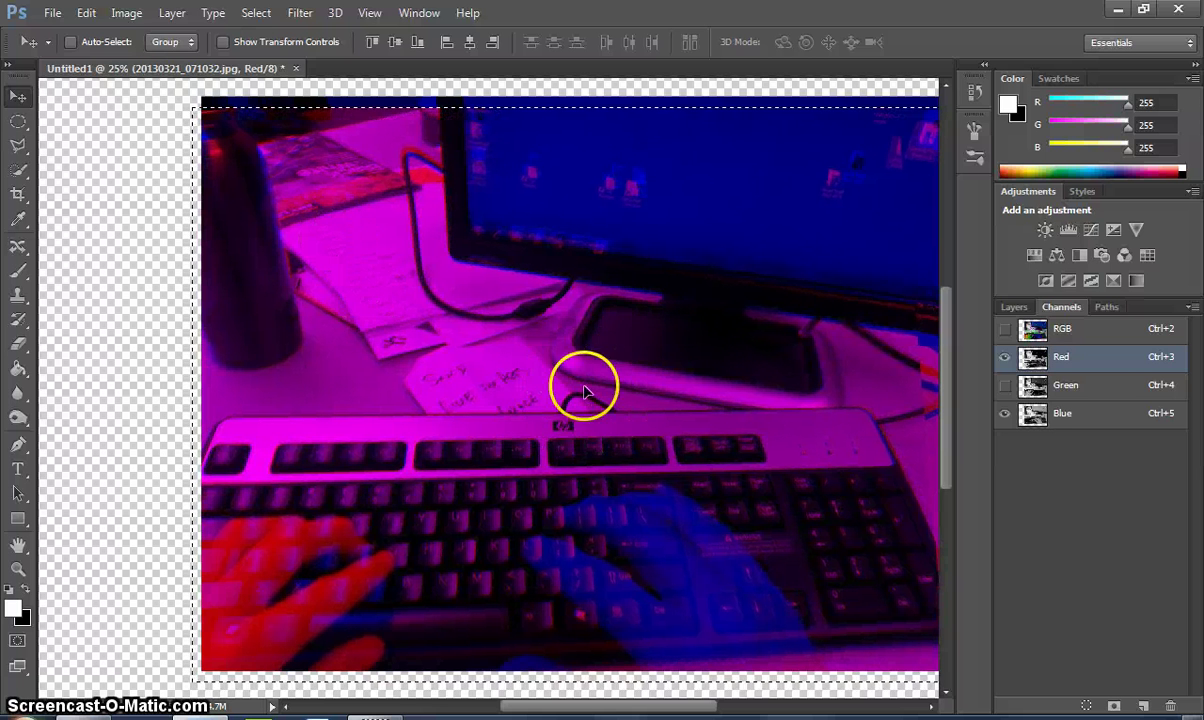
pyautogui.press('Left')
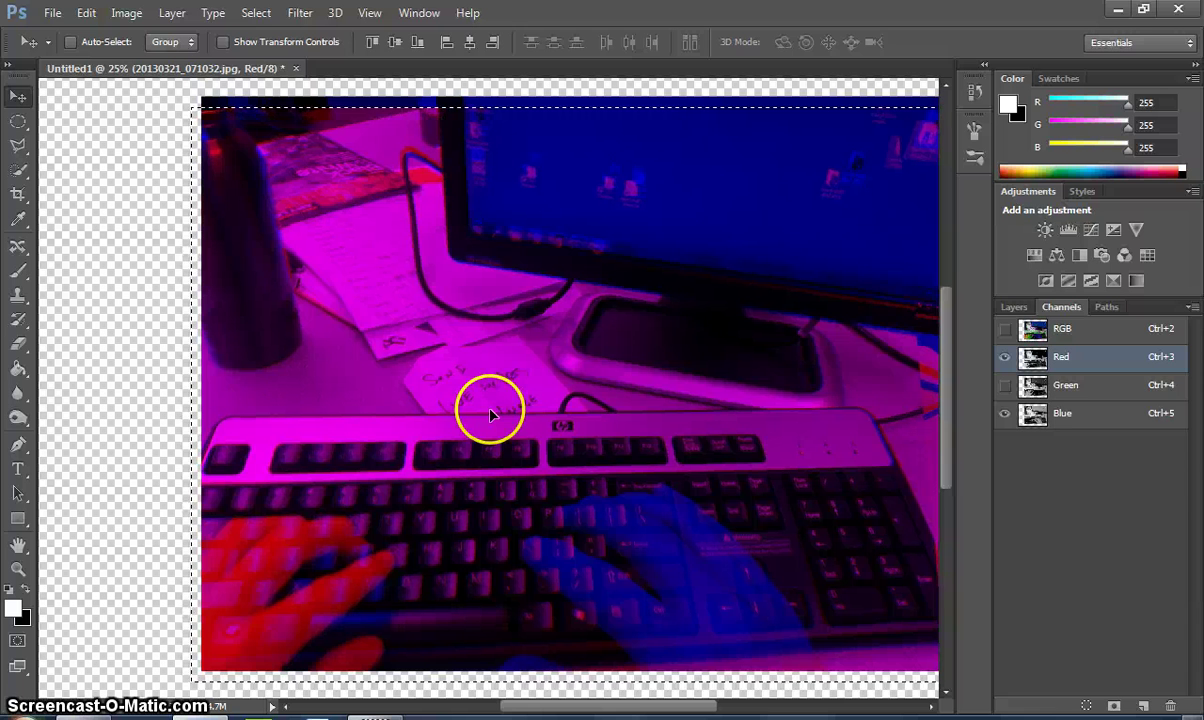
pyautogui.press('Down')
pyautogui.press('Down')
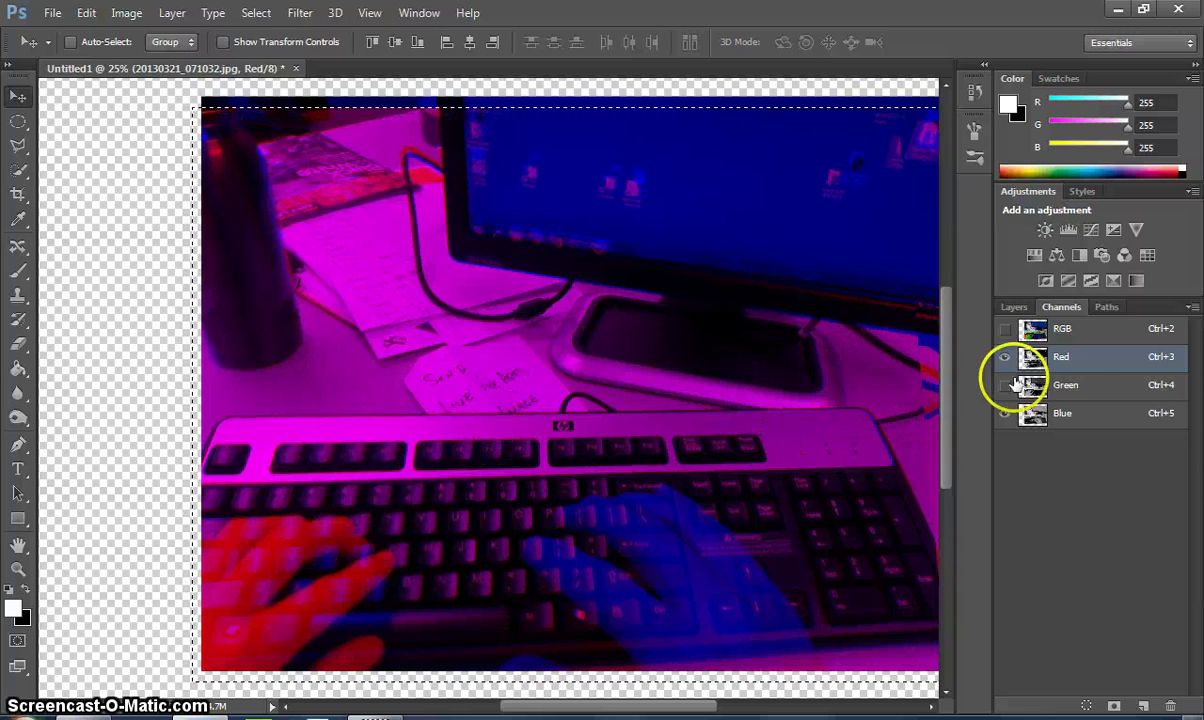
# - Select the Green channel and display it together with Blue
pyautogui.click(1068, 386)
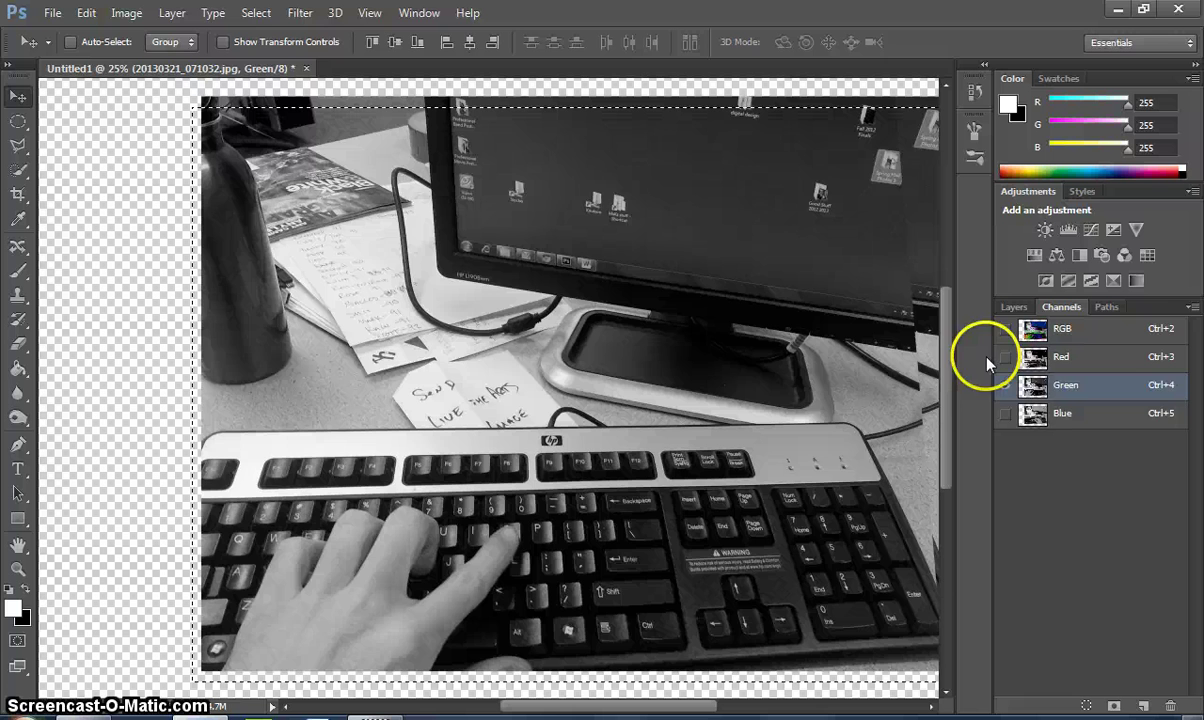
pyautogui.click(1016, 412)
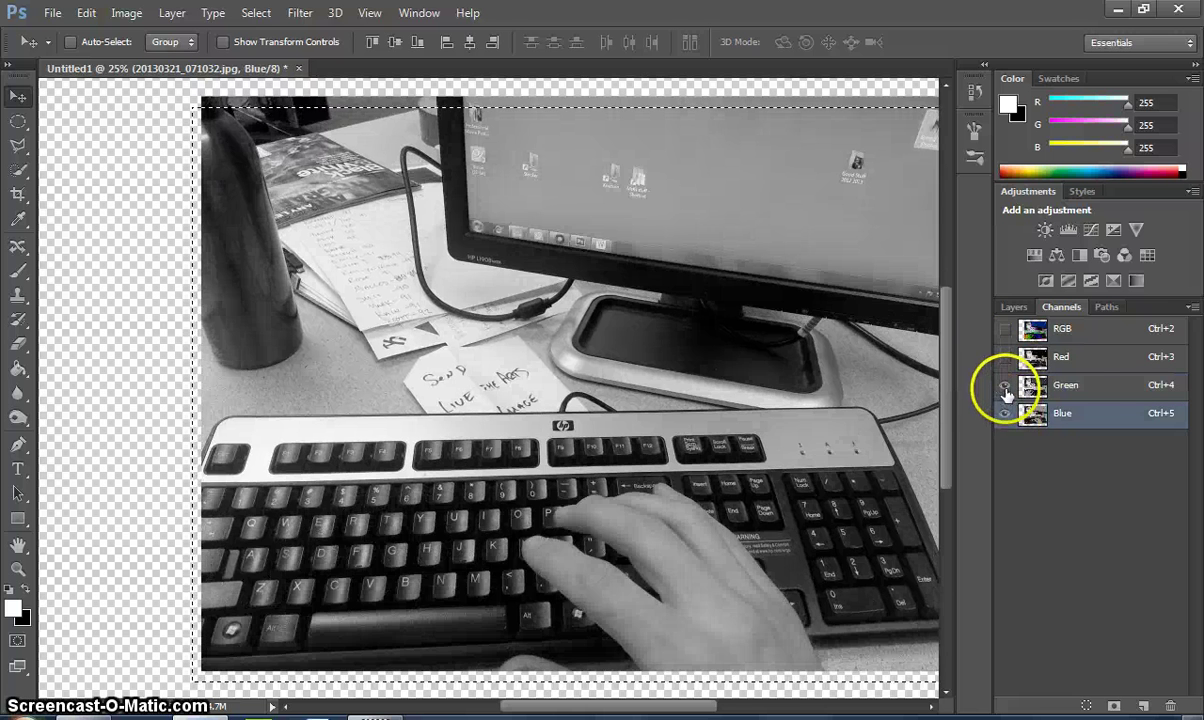
pyautogui.click(1004, 385)
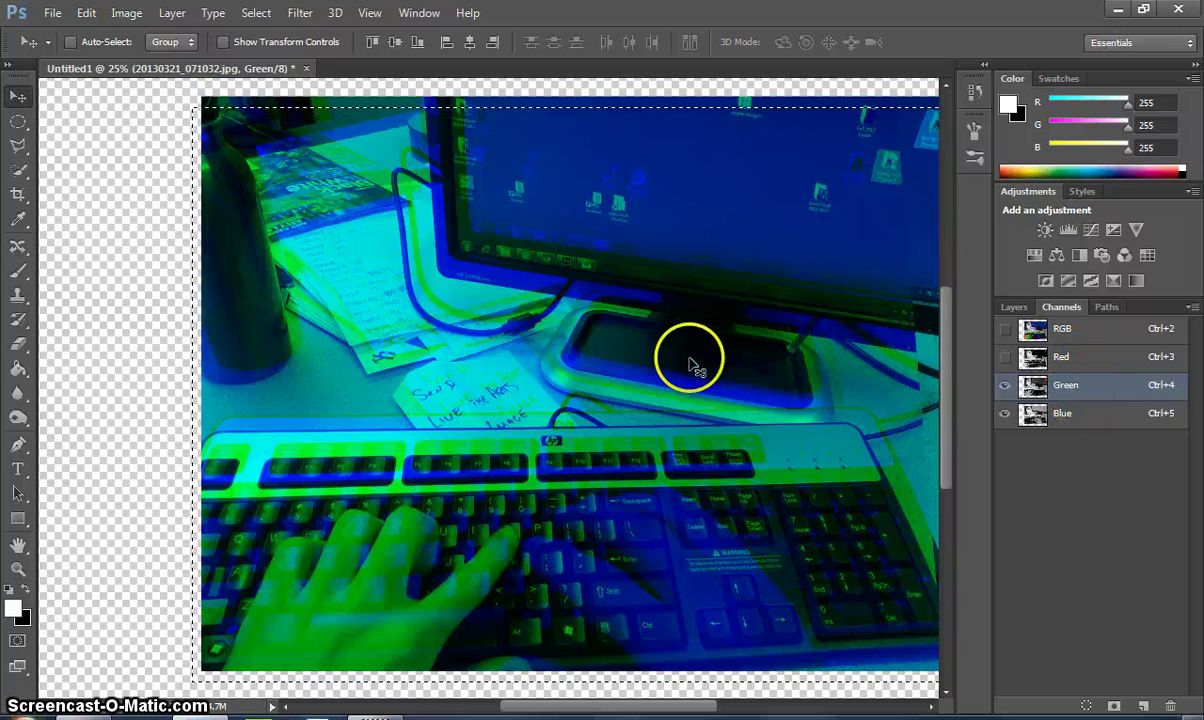
# - Drag the Green channel, then nudge it up and left until the desk aligns
pyautogui.moveTo(688, 368); pyautogui.dragTo(630, 403)
pyautogui.hotkey('shift', 'Up')
pyautogui.hotkey('shift', 'Up')
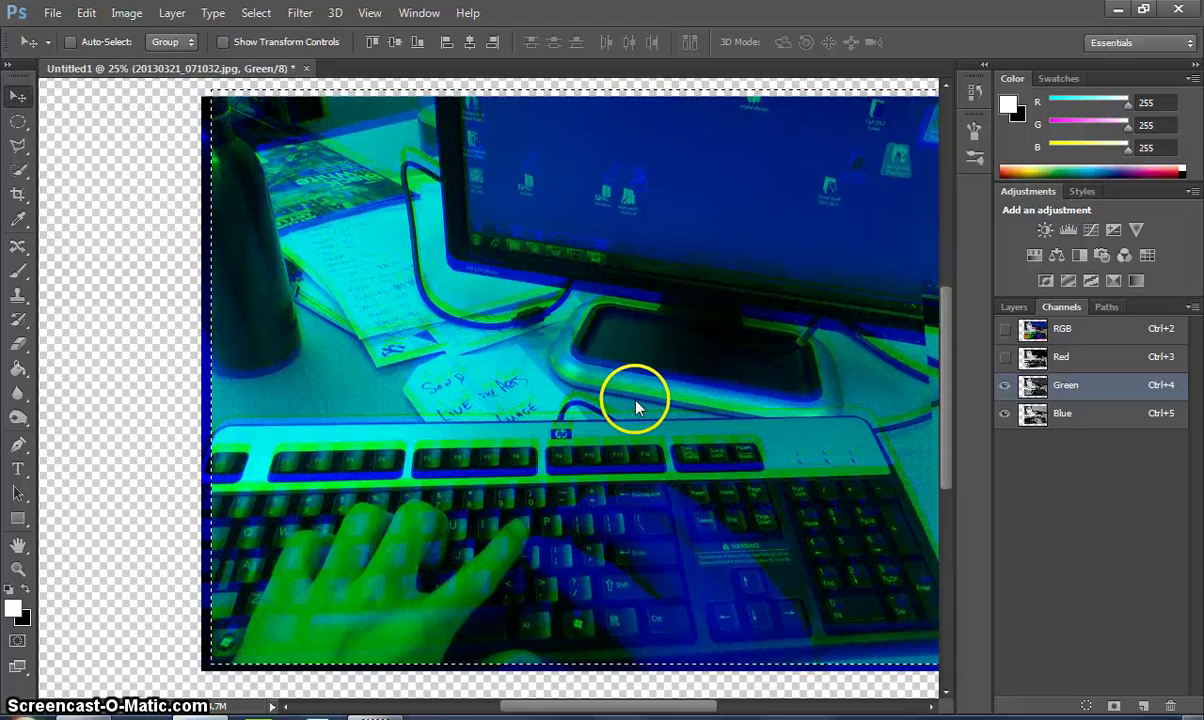
pyautogui.hotkey('shift', 'Up')
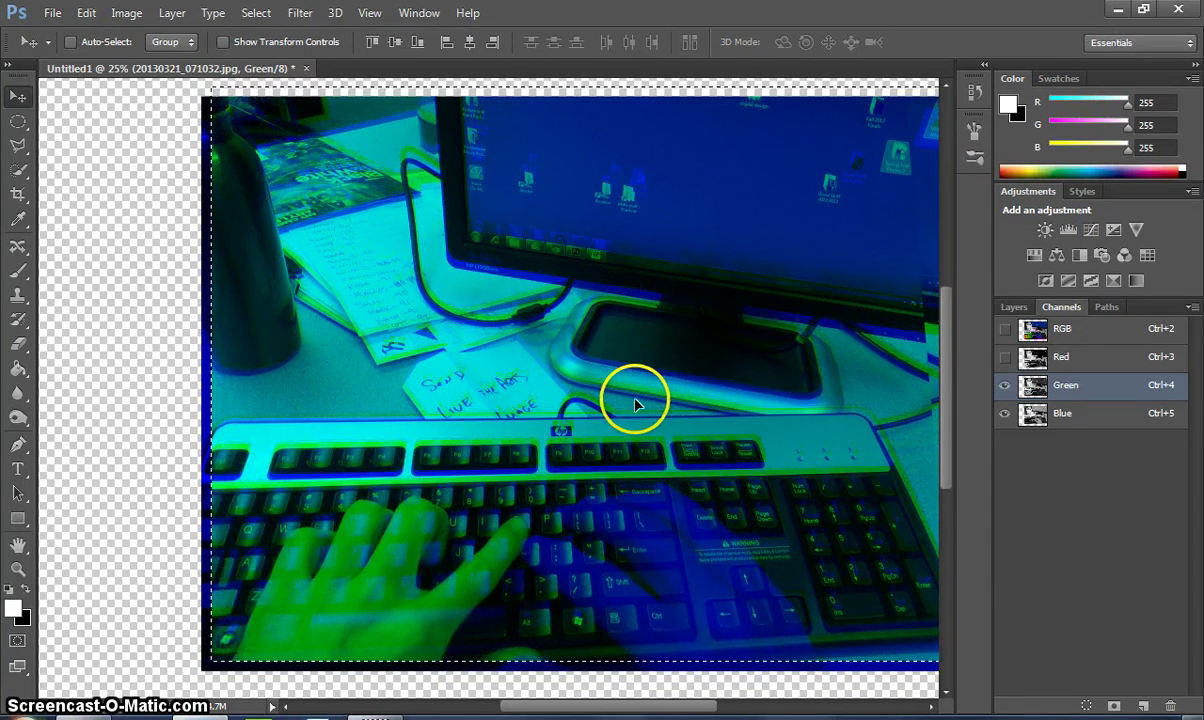
pyautogui.hotkey('shift', 'Up')
pyautogui.hotkey('shift', 'Up')
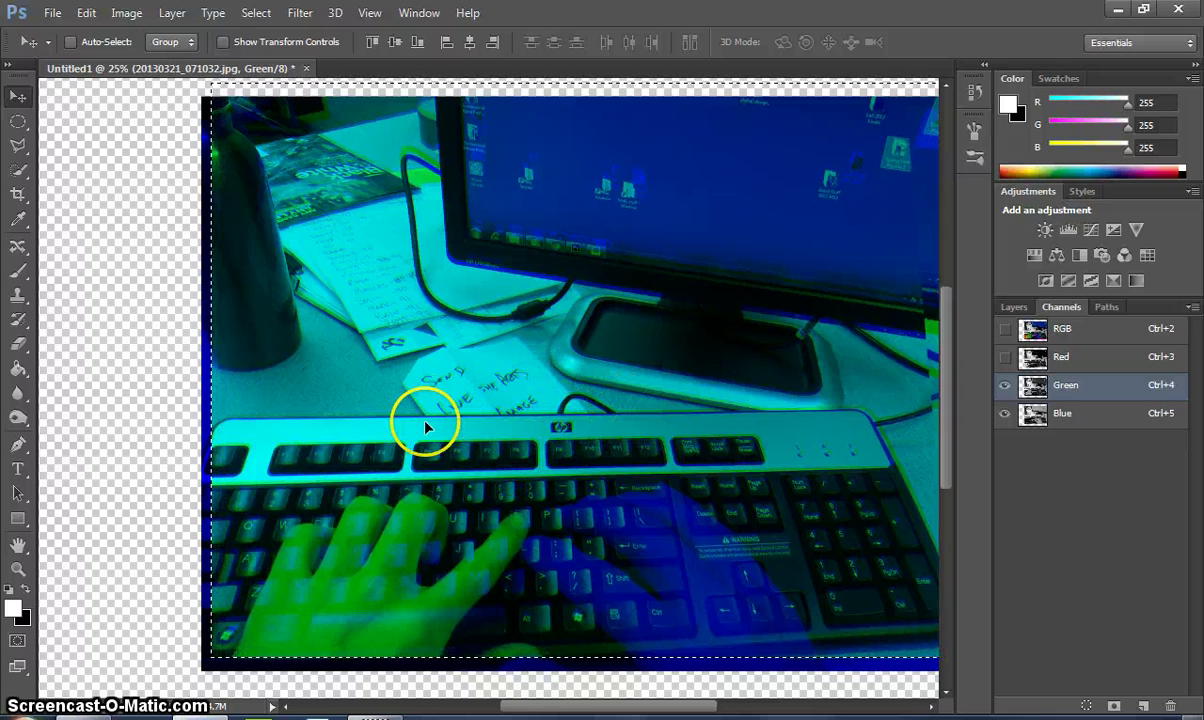
pyautogui.hotkey('shift', 'Right')
pyautogui.hotkey('shift', 'Left')
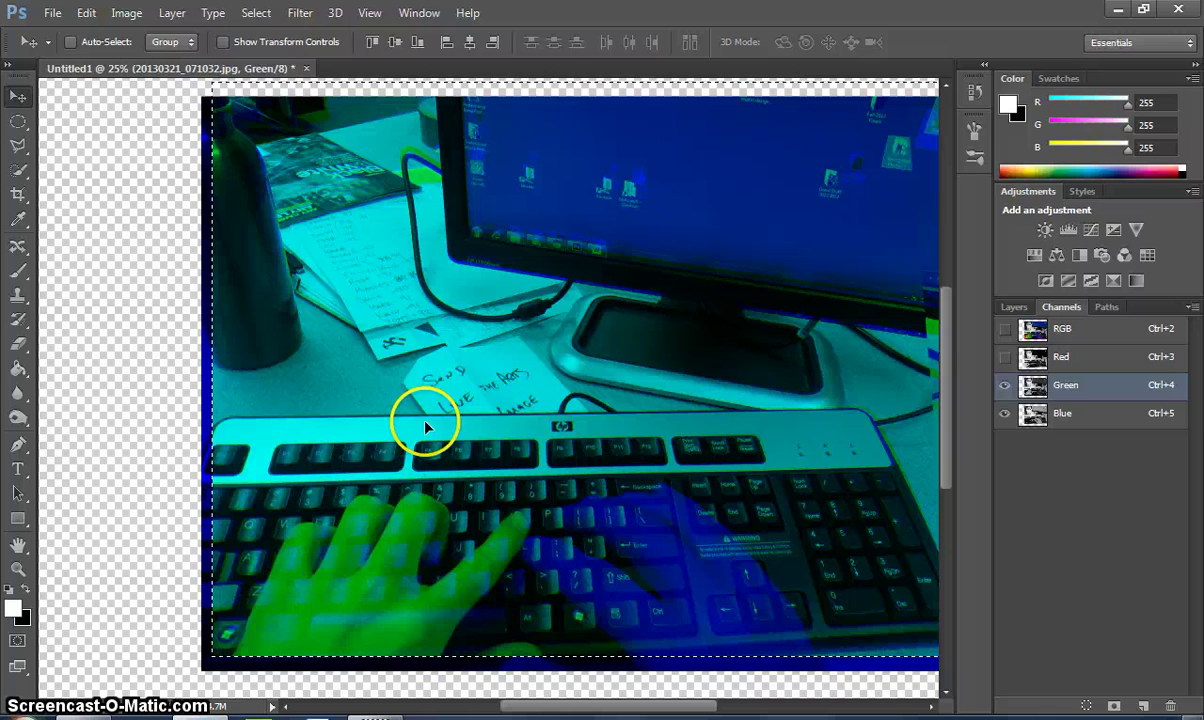
pyautogui.hotkey('shift', 'Left')
pyautogui.hotkey('shift', 'Left')
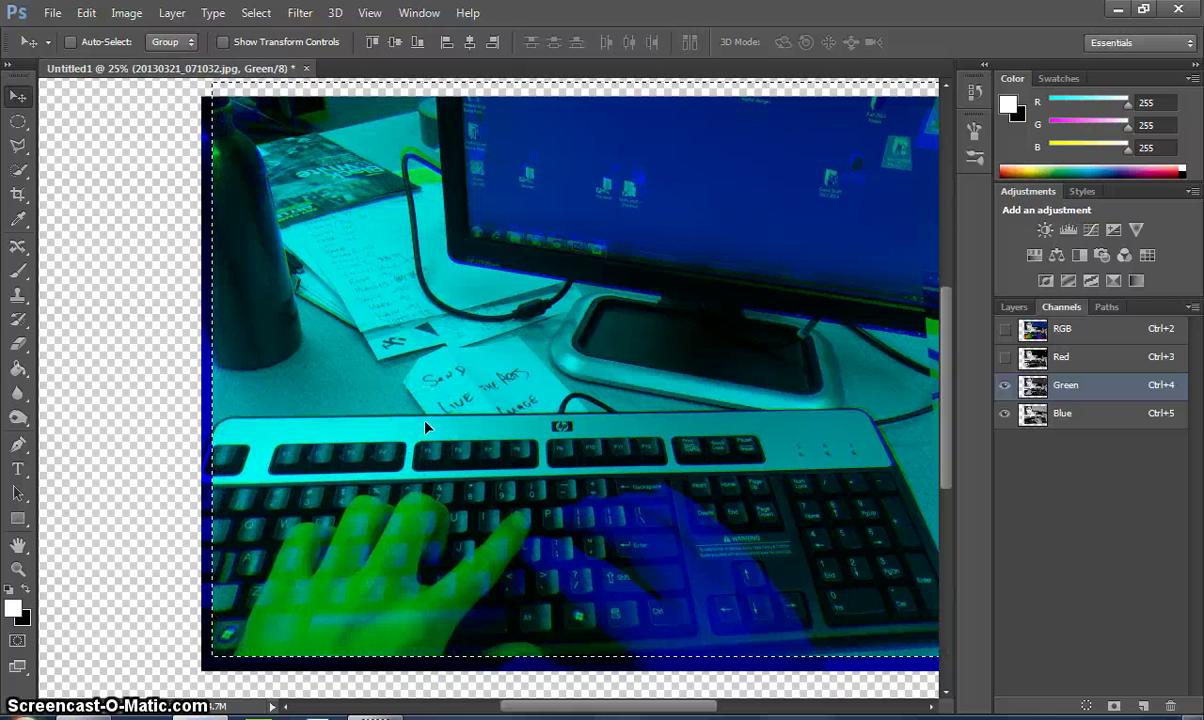
pyautogui.hotkey('shift', 'Left')
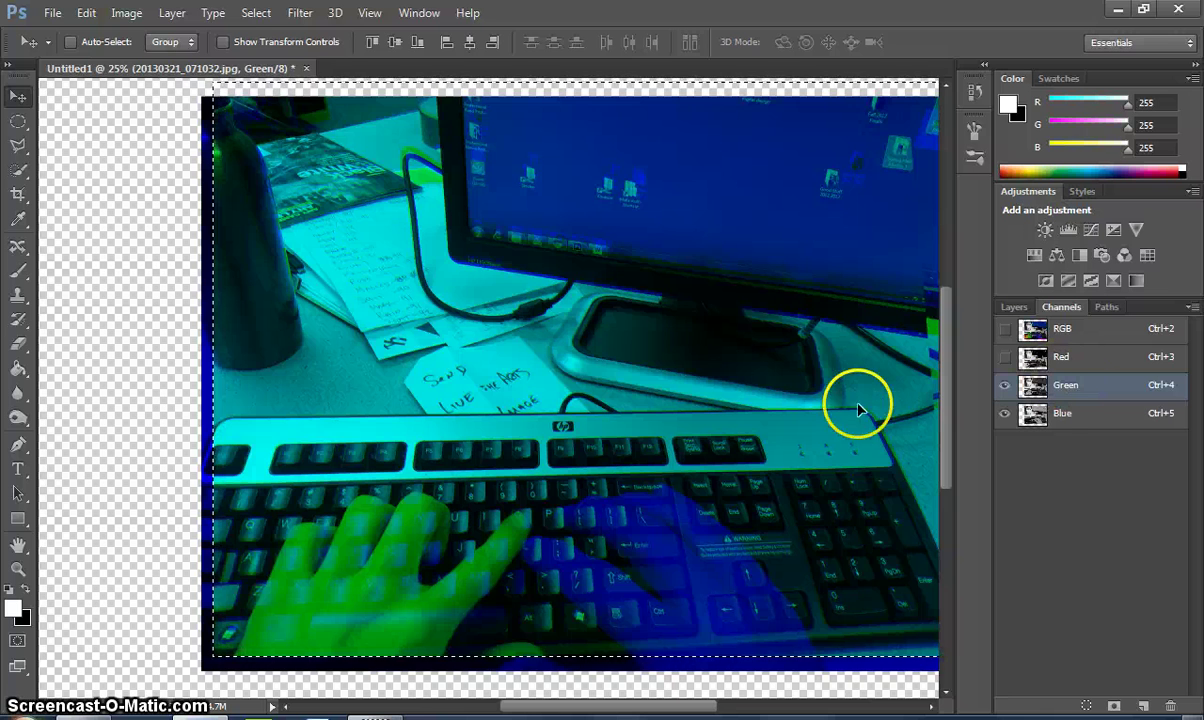
# - Zoom out, show the full RGB composite, and deselect with Ctrl+D
pyautogui.hotkey('ctrl', '-')
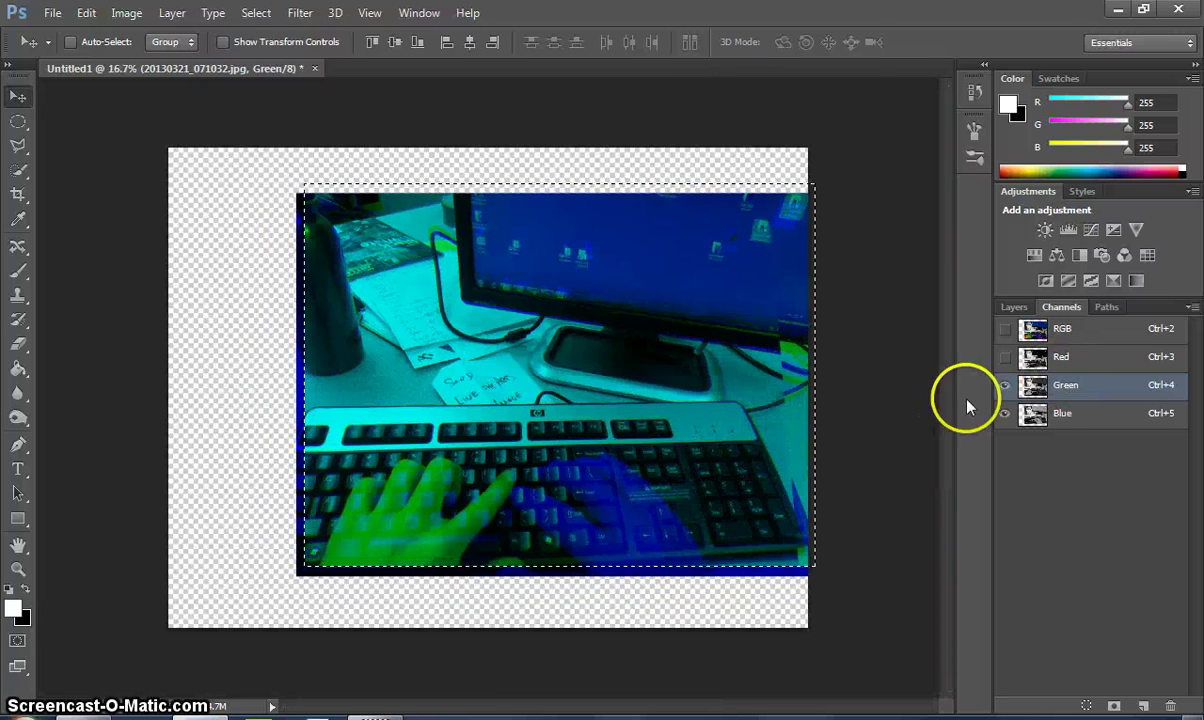
pyautogui.click(1004, 328)
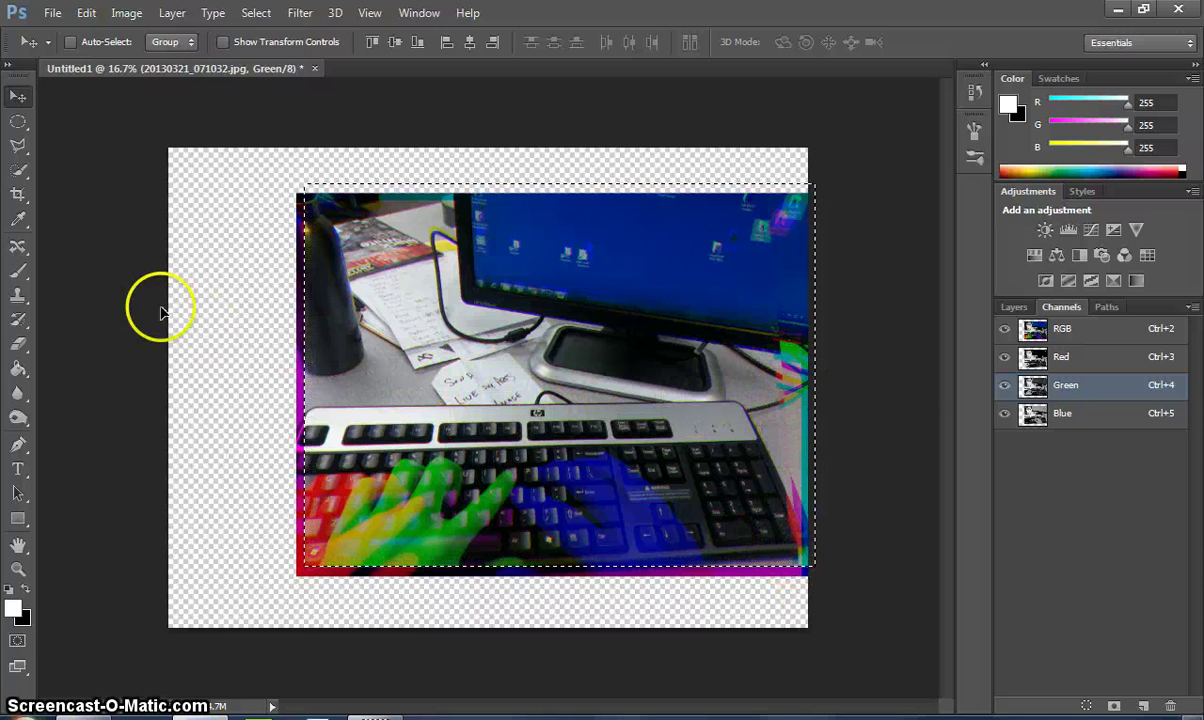
pyautogui.hotkey('ctrl', 'd')
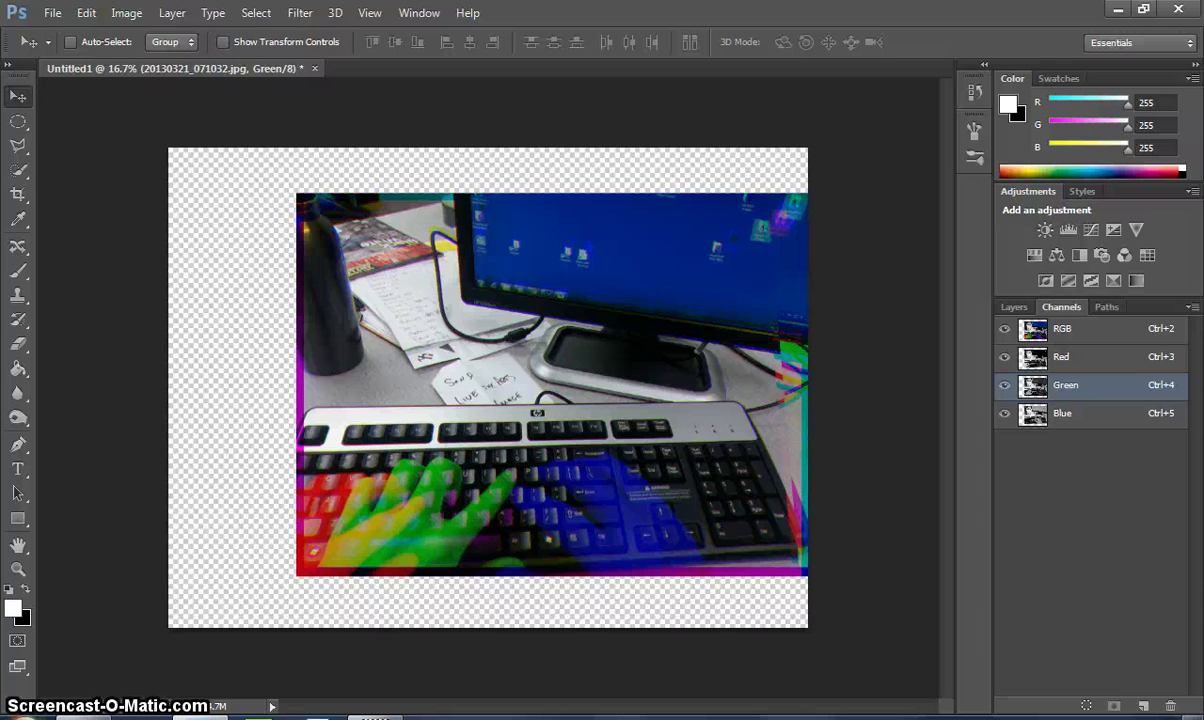
# - Choose the Crop tool and clear its fixed 70 px width and height
pyautogui.click(18, 194)
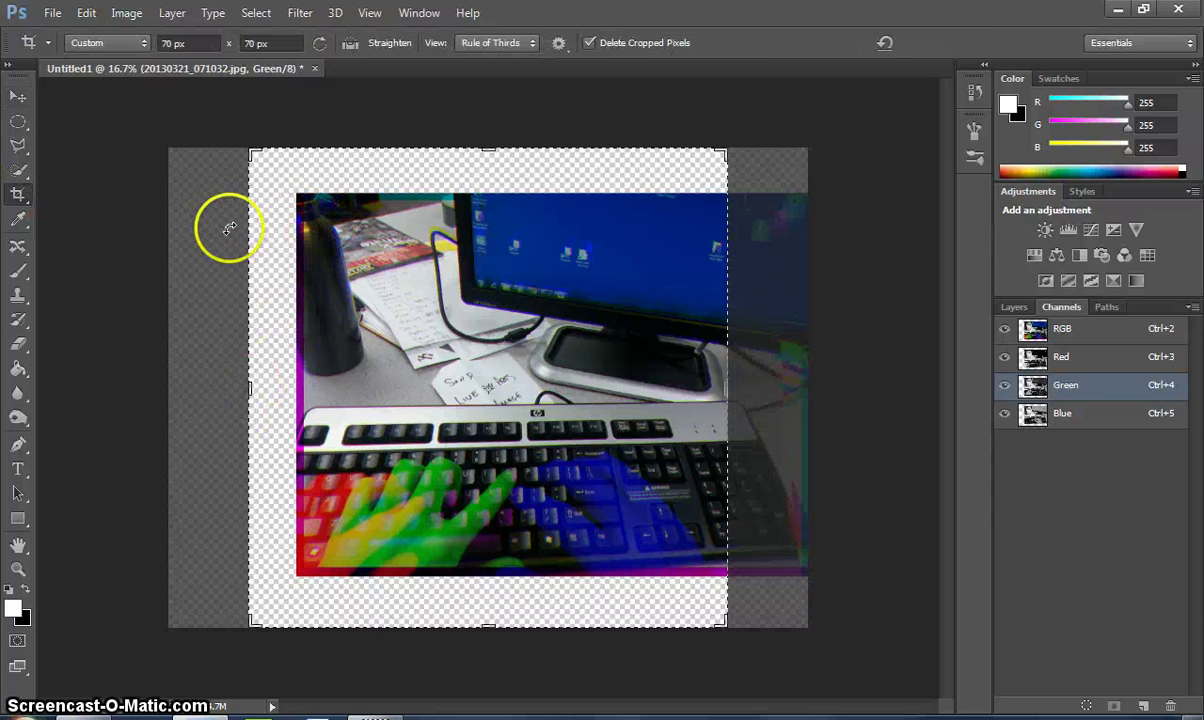
pyautogui.click(203, 42)
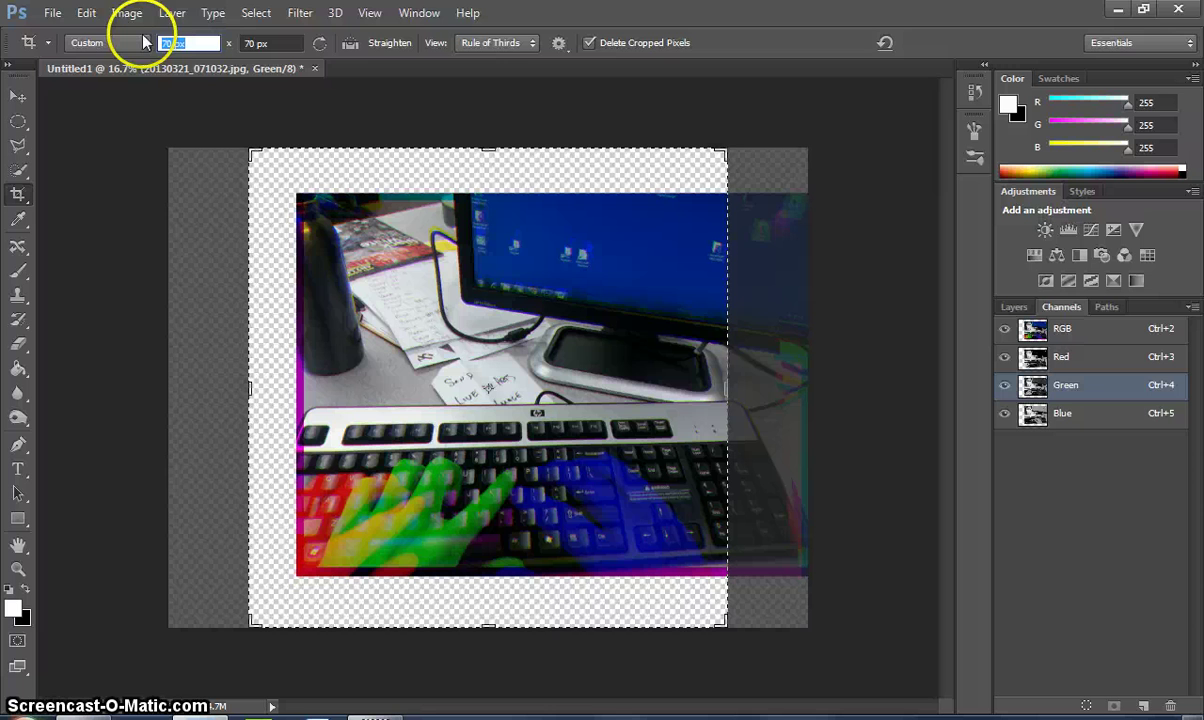
pyautogui.press('BackSpace')
pyautogui.click(246, 43)
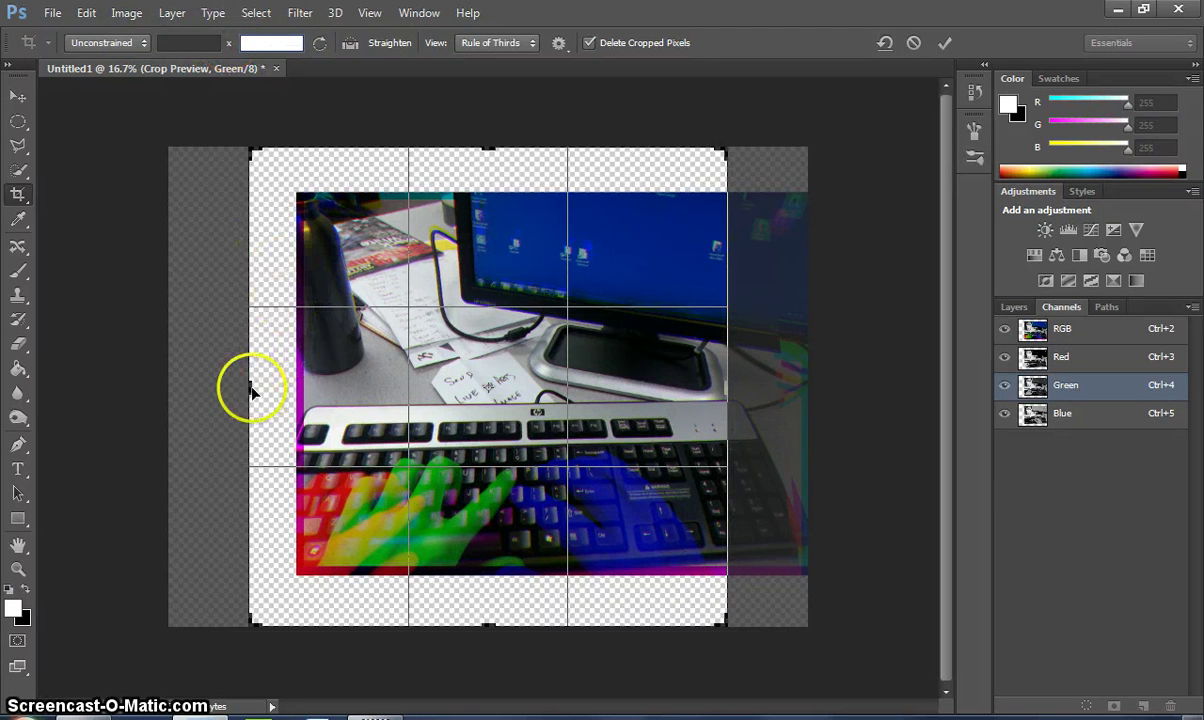
# - Pull the crop edges in to the photo's clean area and commit the crop
pyautogui.moveTo(249, 386); pyautogui.dragTo(278, 384)
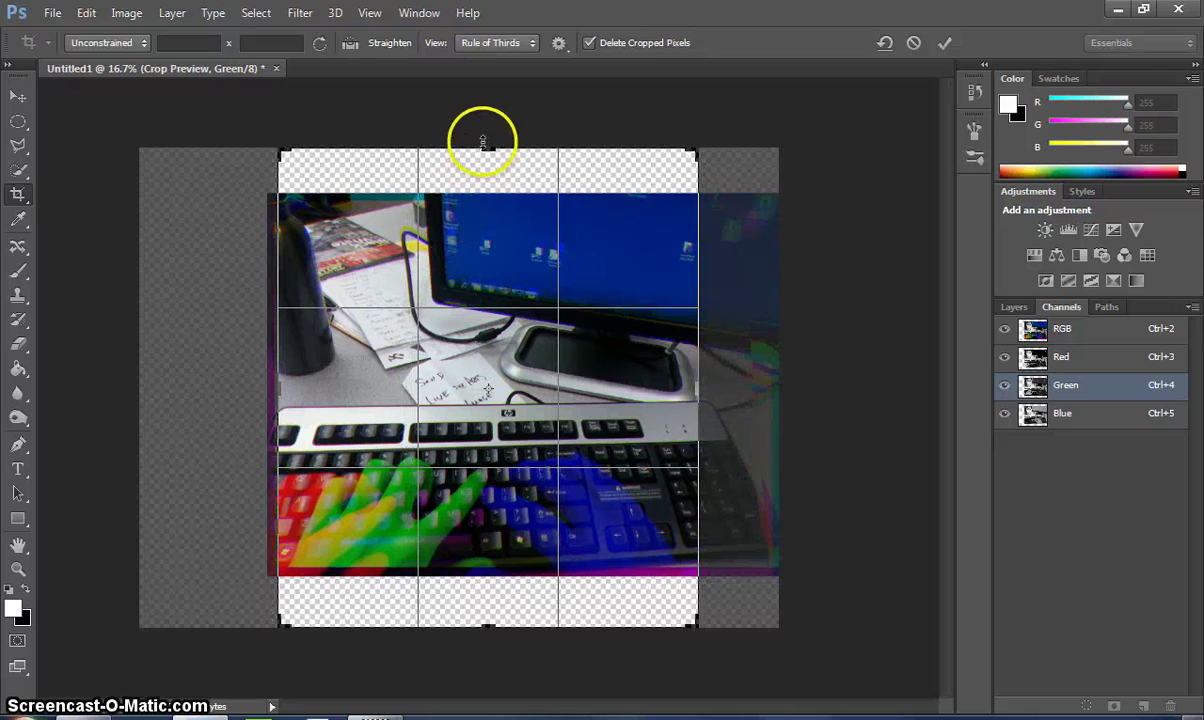
pyautogui.moveTo(700, 155); pyautogui.dragTo(733, 180)
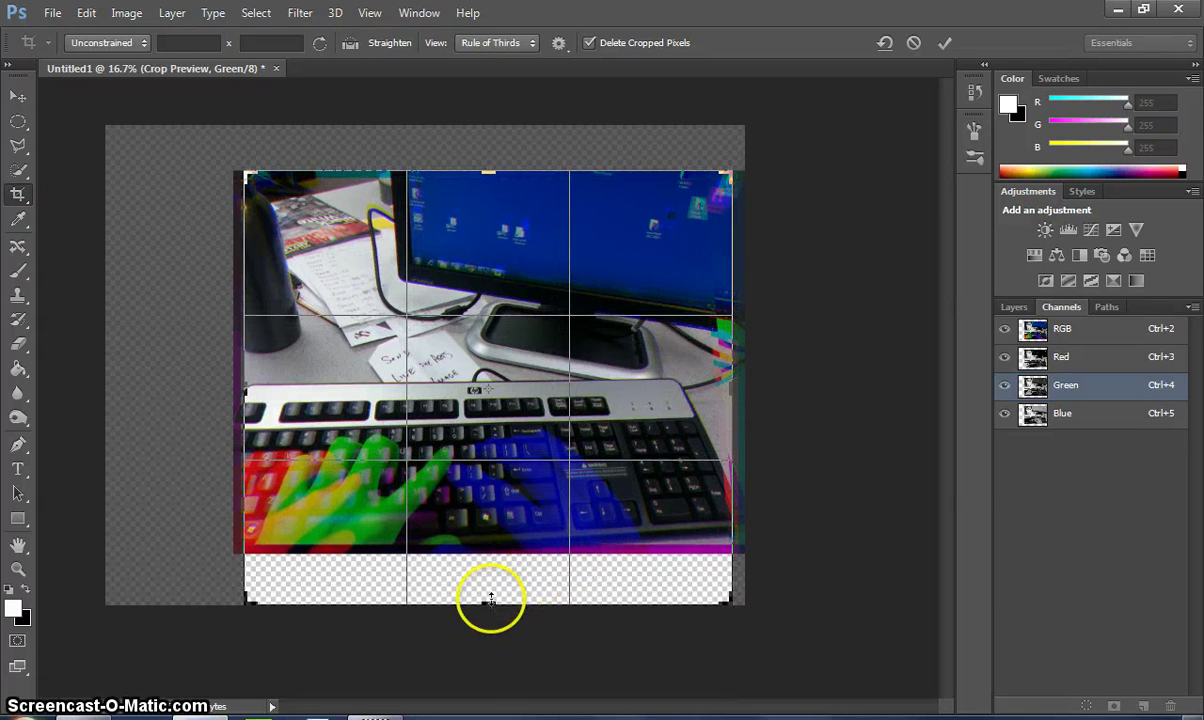
pyautogui.moveTo(490, 600); pyautogui.dragTo(486, 570)
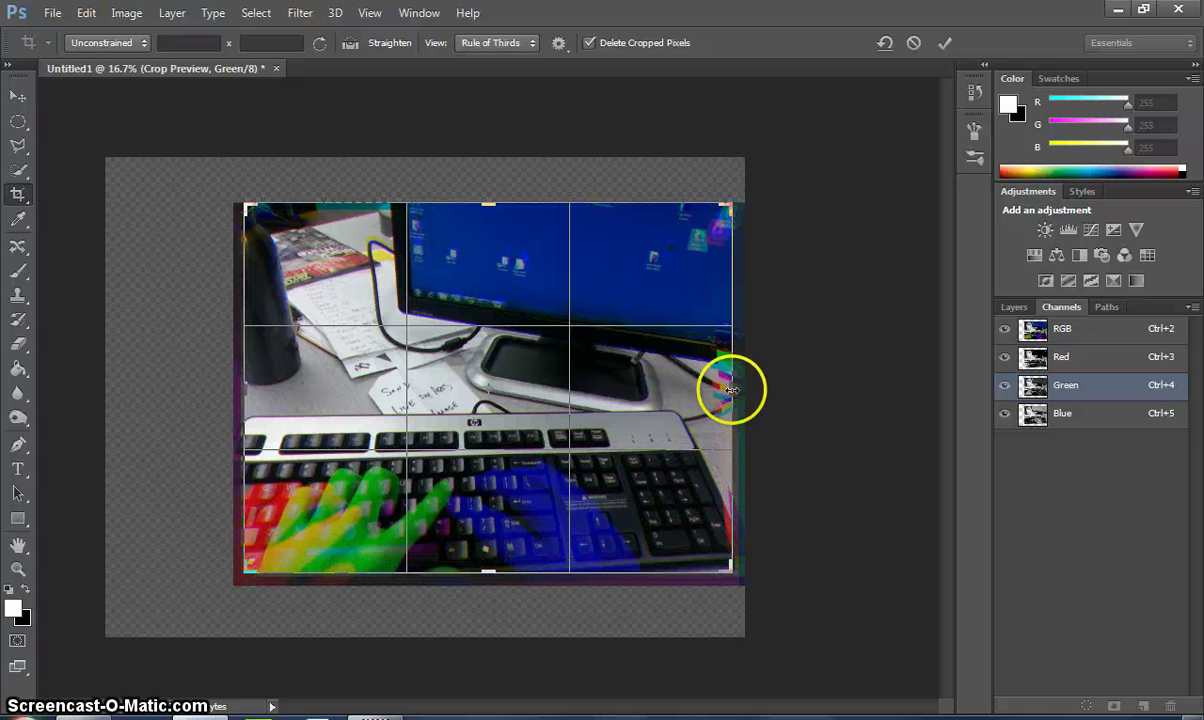
pyautogui.moveTo(732, 389); pyautogui.dragTo(720, 387)
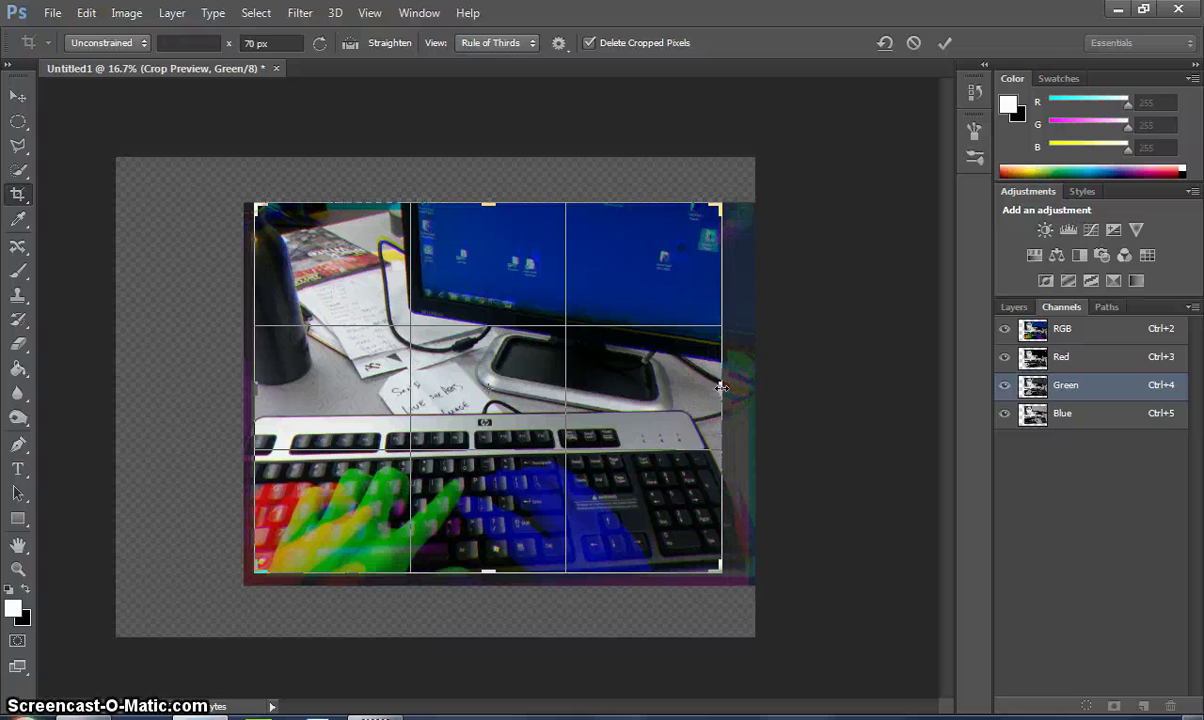
pyautogui.doubleClick(613, 371)
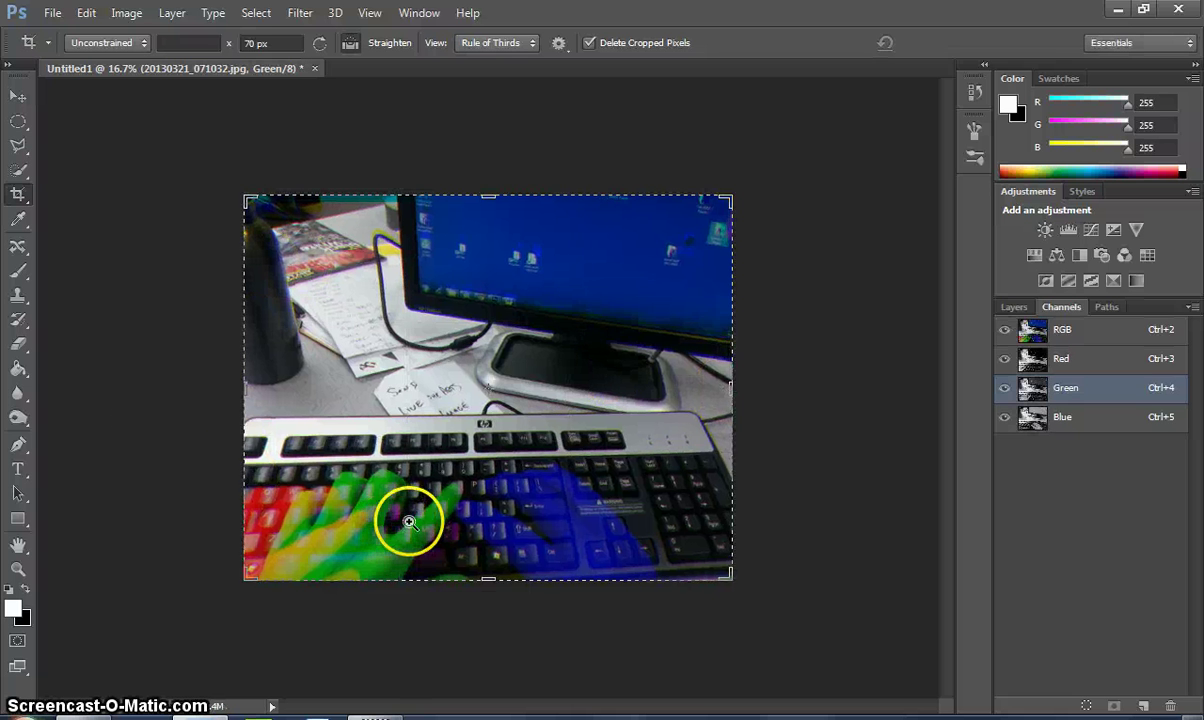
# - Zoom the cropped Harris shutter photo to 25% and return to the Move tool
pyautogui.click(409, 521)
pyautogui.click(18, 95)
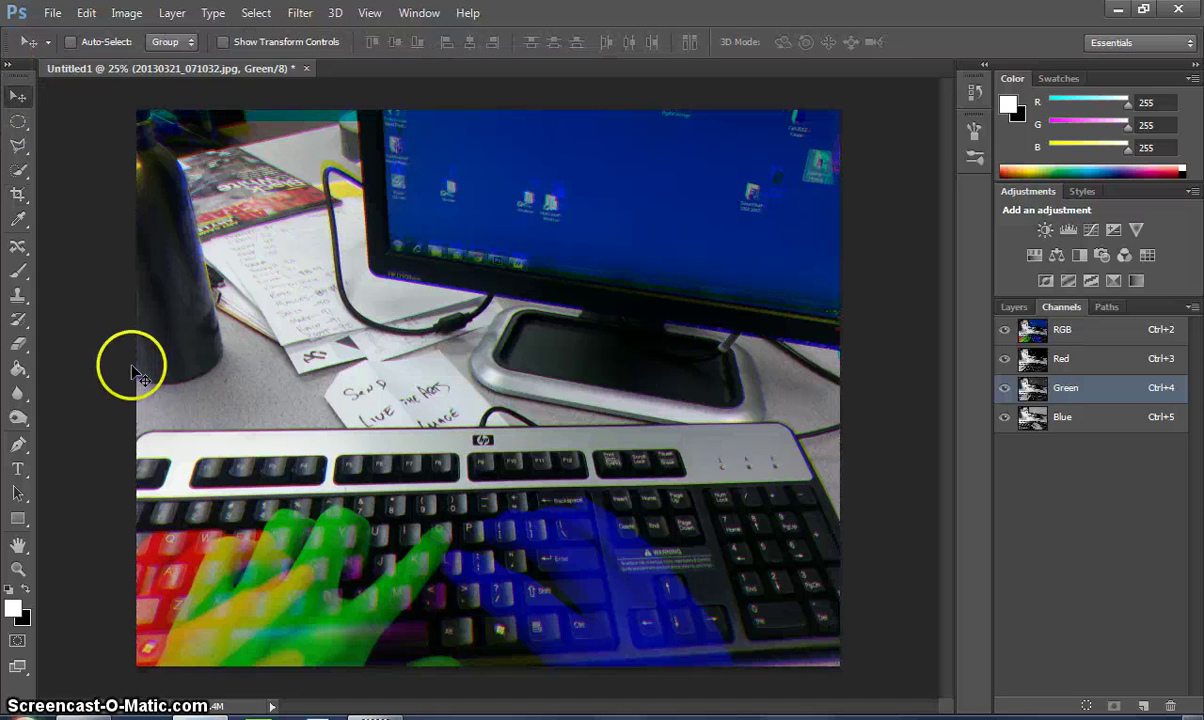